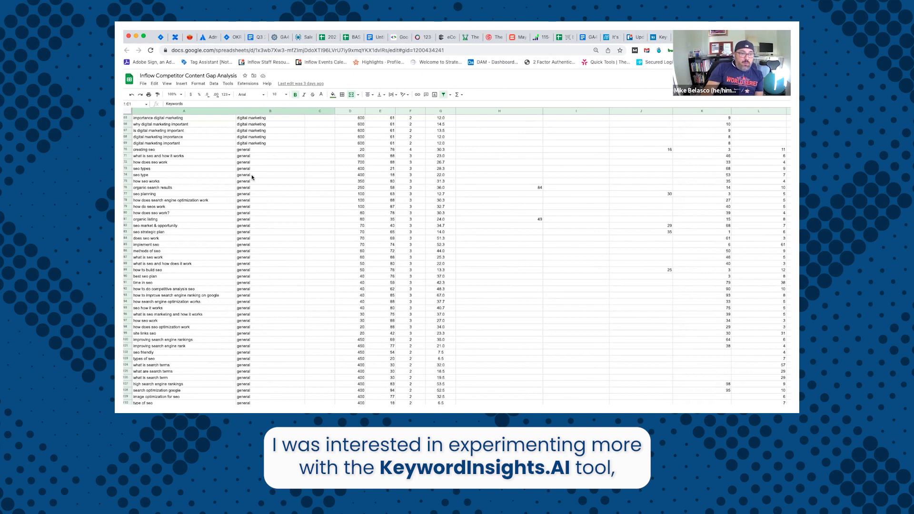
# - Go to Keyword Insights and open the Keyword Clustering tool
pyautogui.scroll(15, 252, 178)
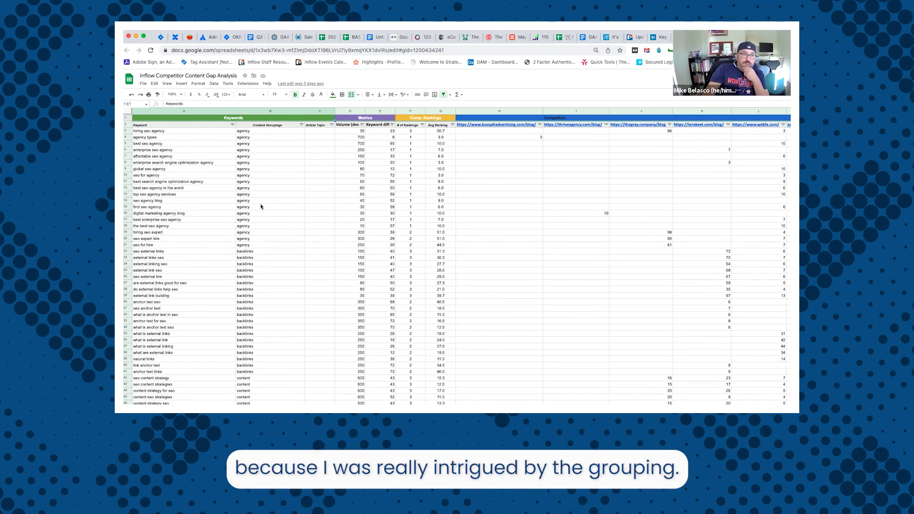
pyautogui.scroll(-10, 261, 209)
pyautogui.scroll(-15, 234, 290)
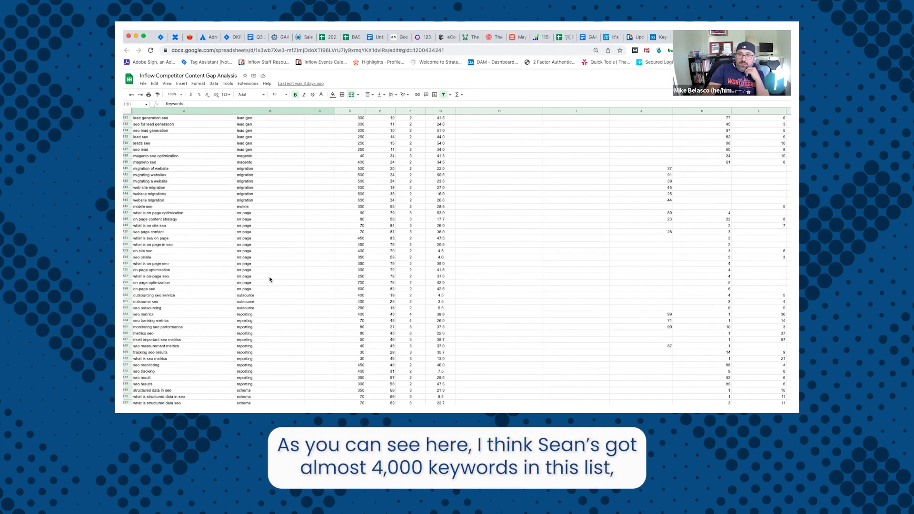
pyautogui.scroll(-20, 457, 258)
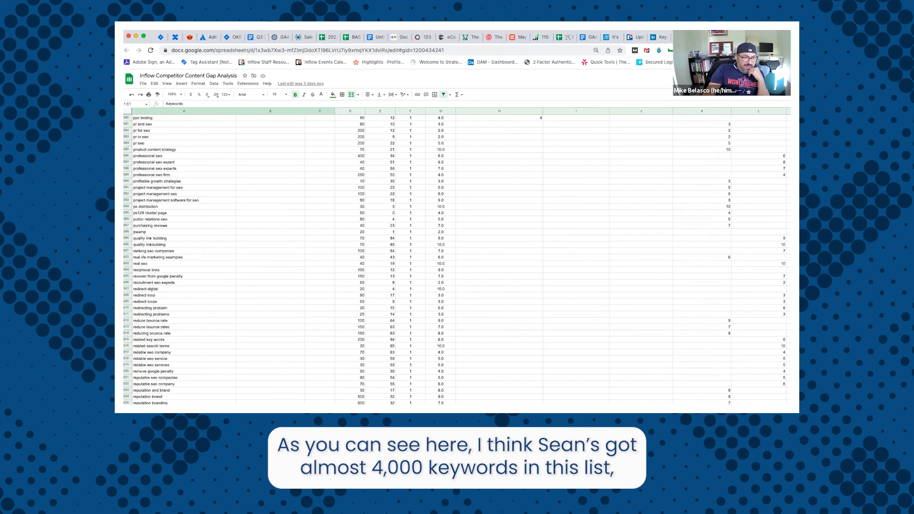
pyautogui.scroll(-20, 457, 257)
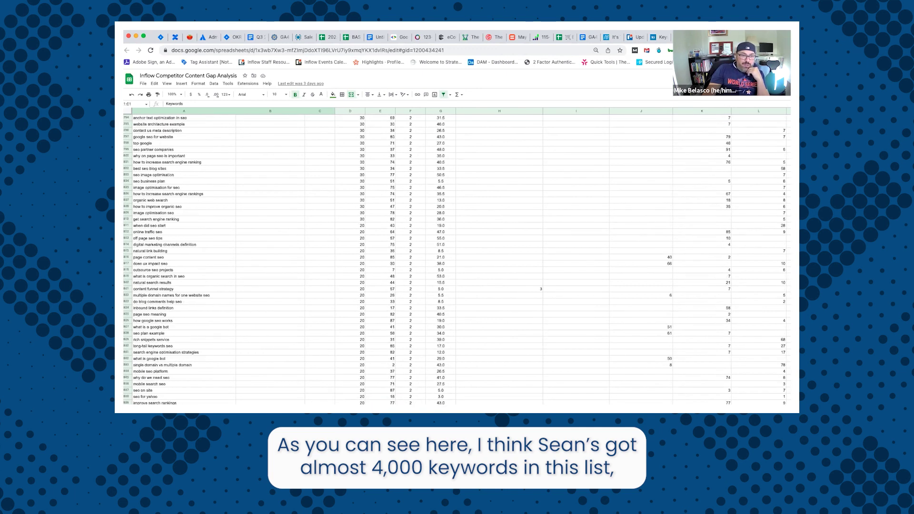
pyautogui.scroll(20, 193, 272)
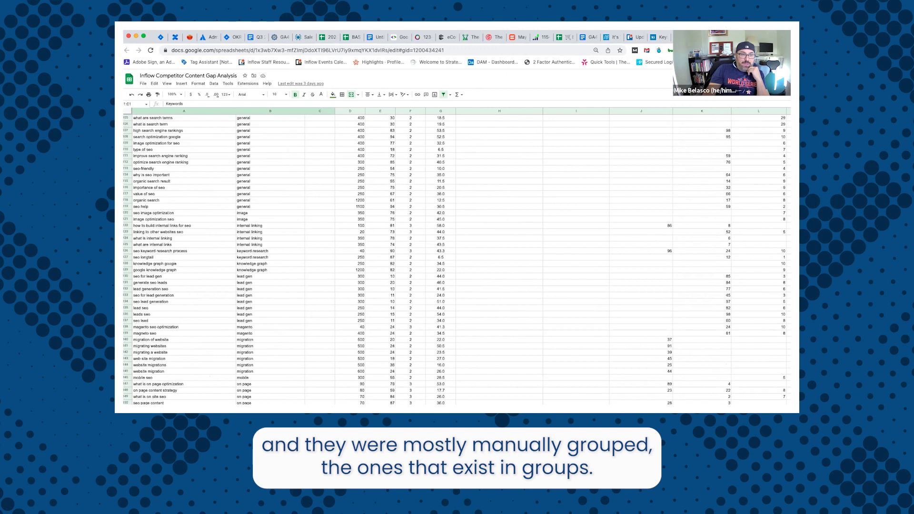
pyautogui.scroll(-10, 216, 298)
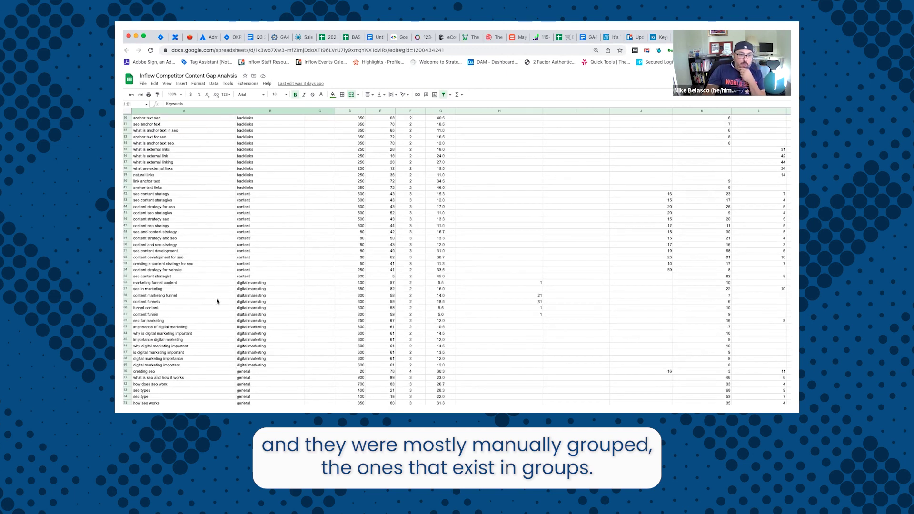
pyautogui.scroll(5, 230, 277)
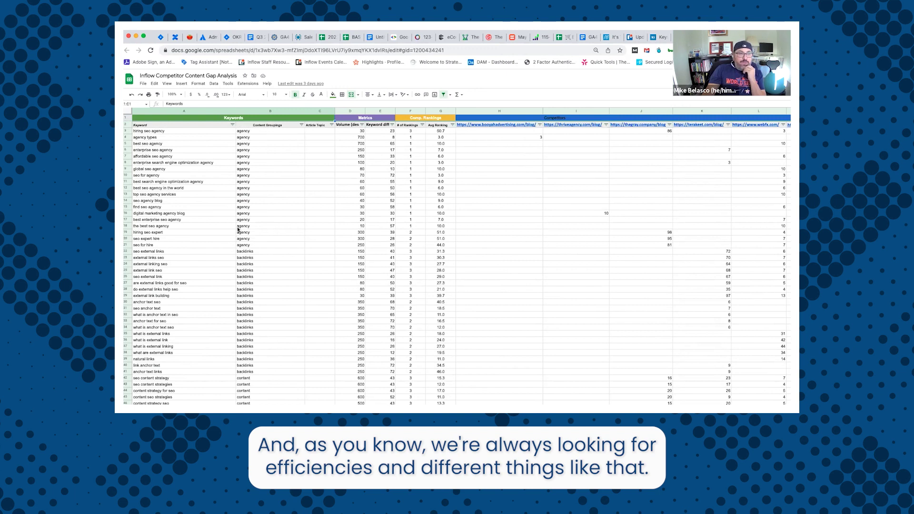
pyautogui.click(657, 41)
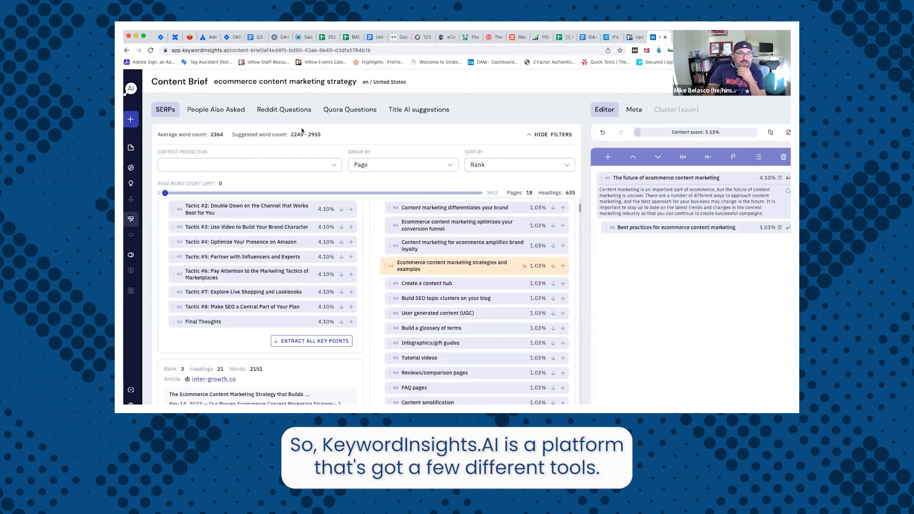
pyautogui.moveTo(140, 157)
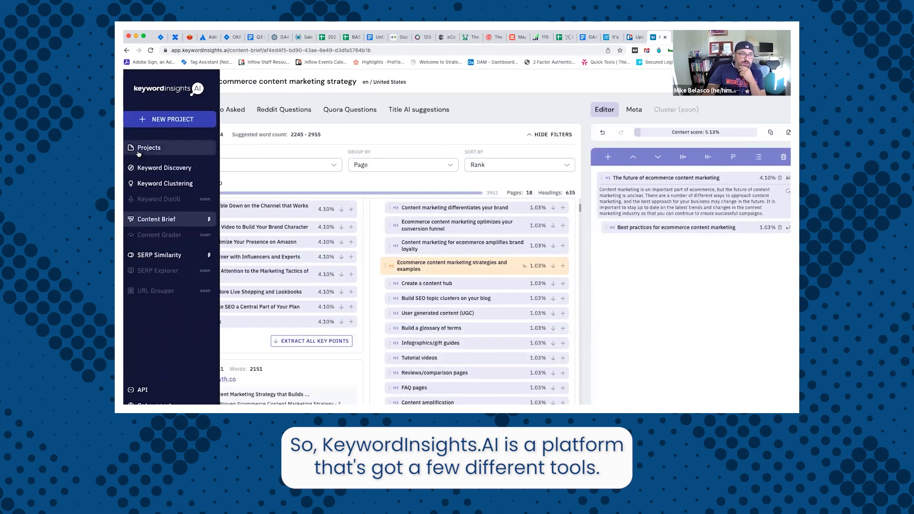
pyautogui.click(153, 183)
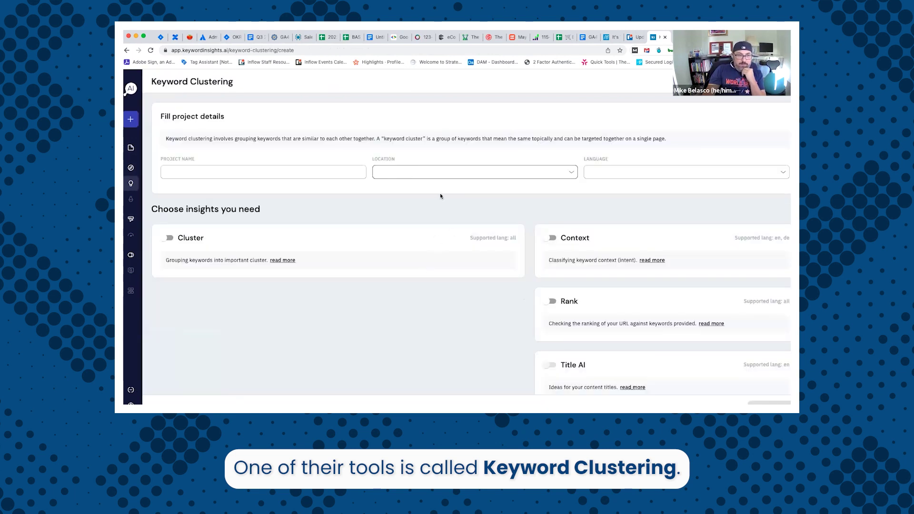
# - Set location to United States, language to English, and name the project 'Test Project'
pyautogui.click(280, 176)
pyautogui.click(441, 172)
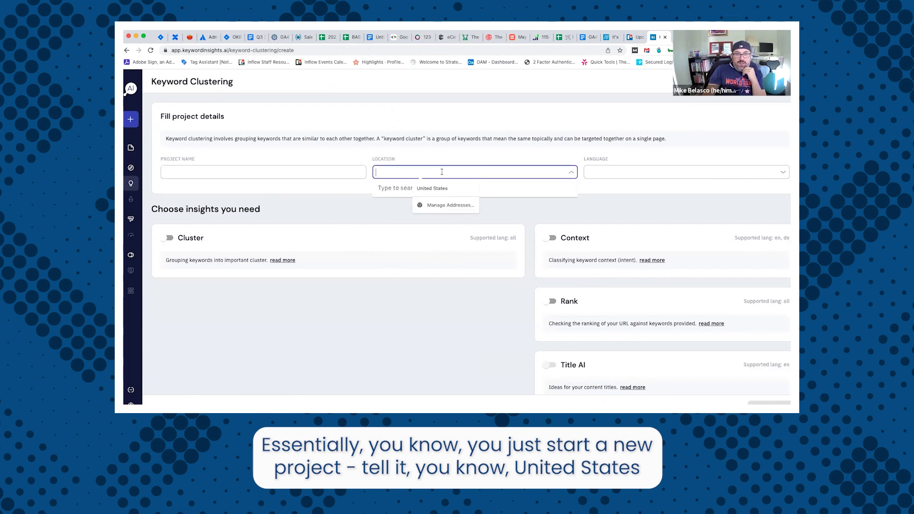
pyautogui.write('uni')
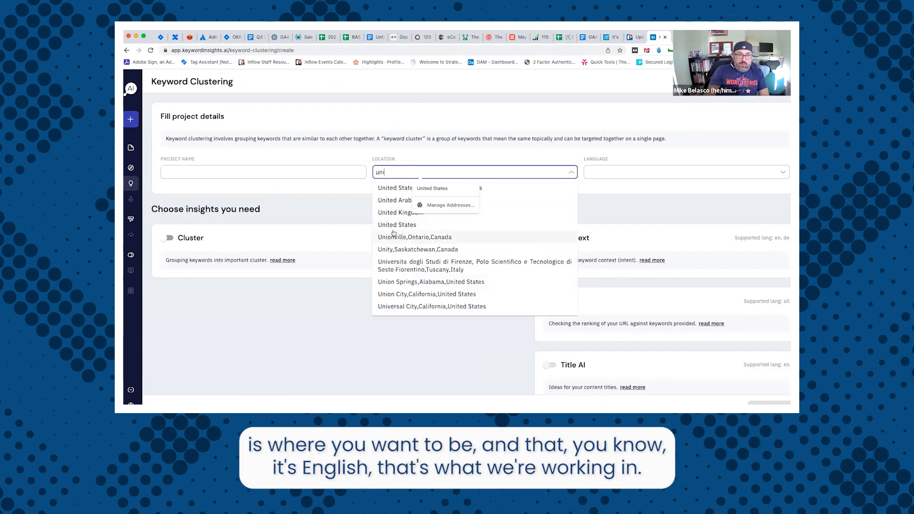
pyautogui.click(401, 226)
pyautogui.click(686, 172)
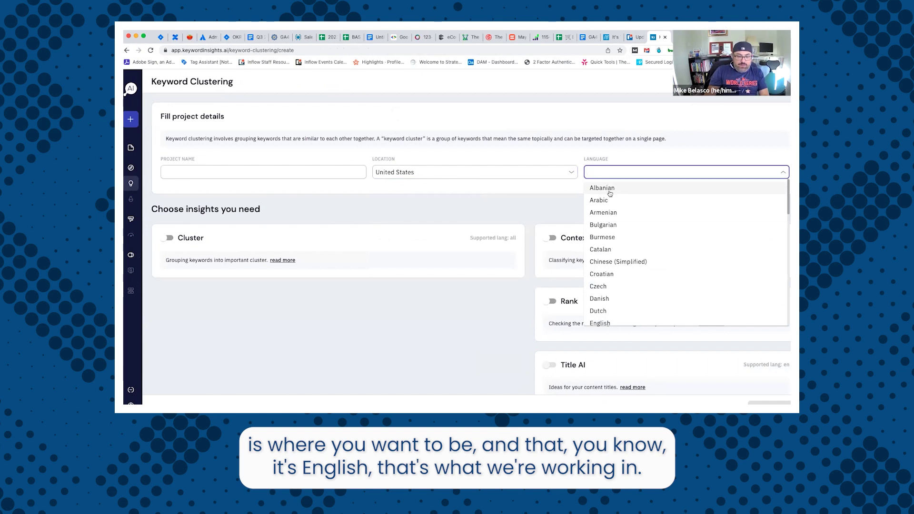
pyautogui.write('engl')
pyautogui.click(614, 187)
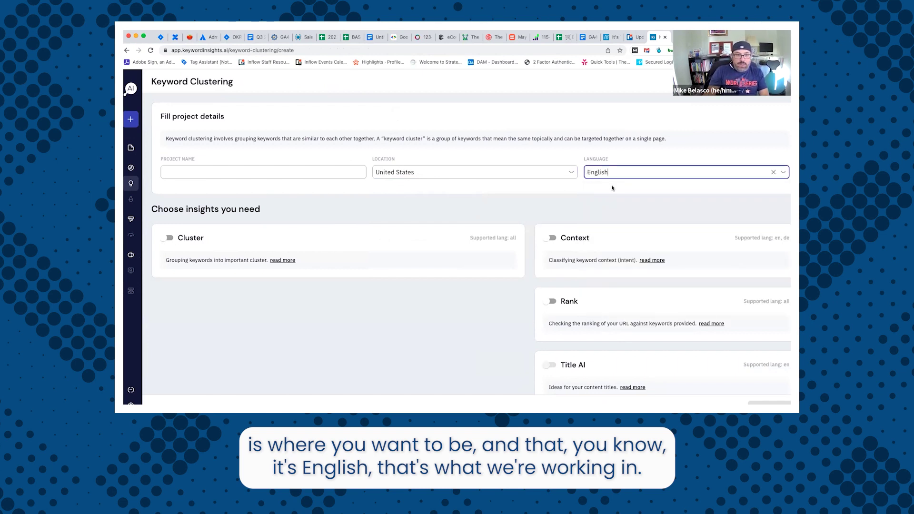
pyautogui.write('oject')
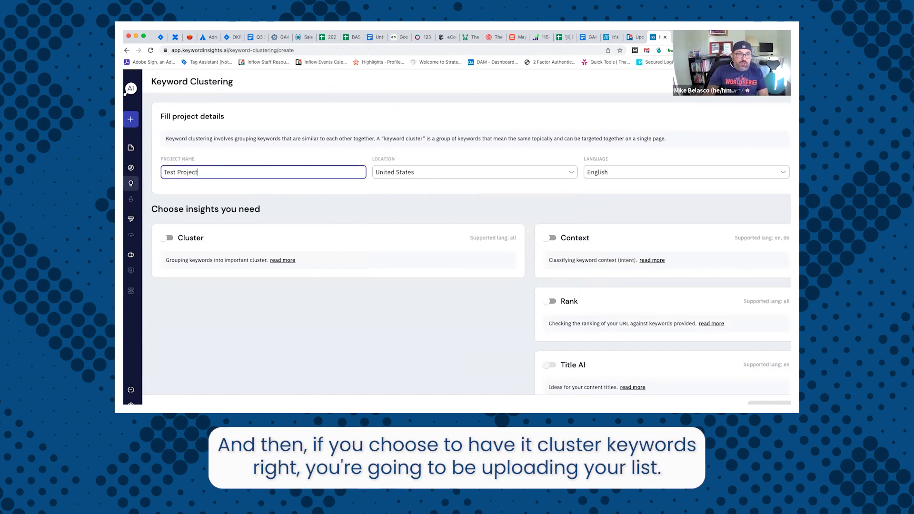
# - Switch the Cluster insight on and pick the Agglomerative algorithm, reviewing the grouping accuracy note
pyautogui.click(170, 237)
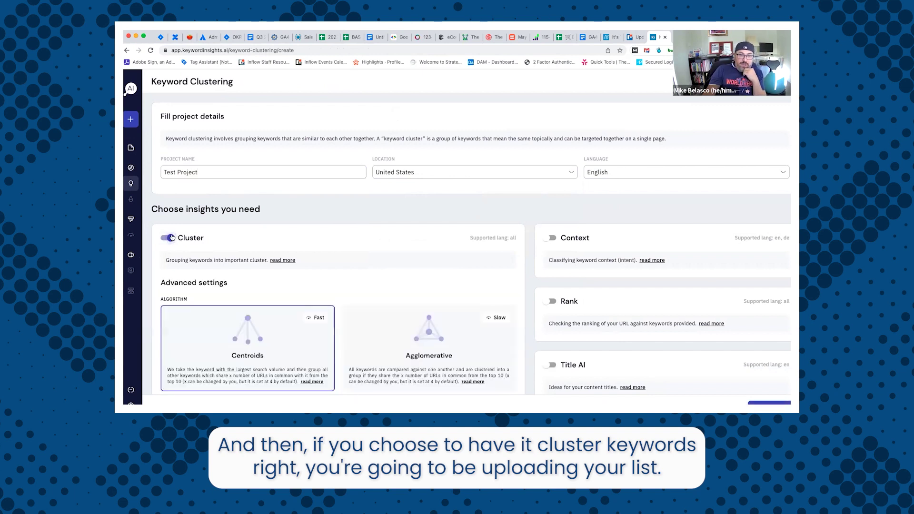
pyautogui.scroll(-3, 381, 222)
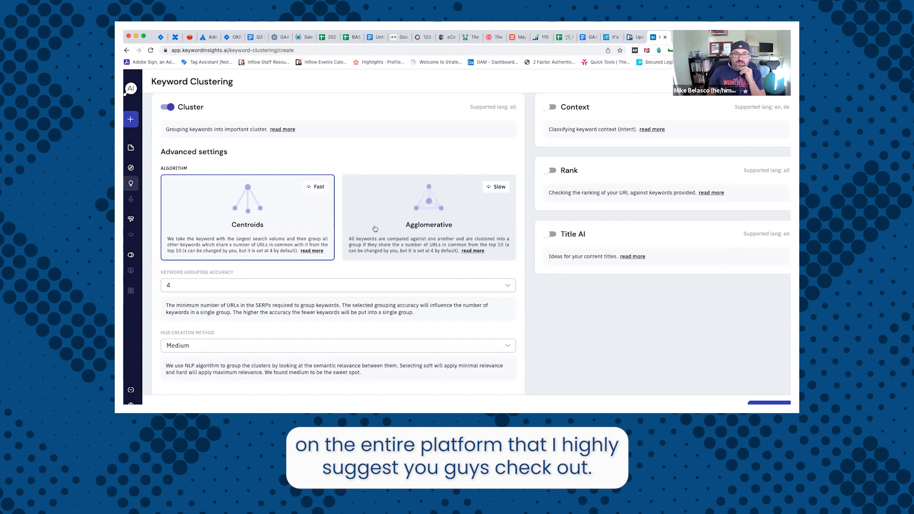
pyautogui.click(412, 215)
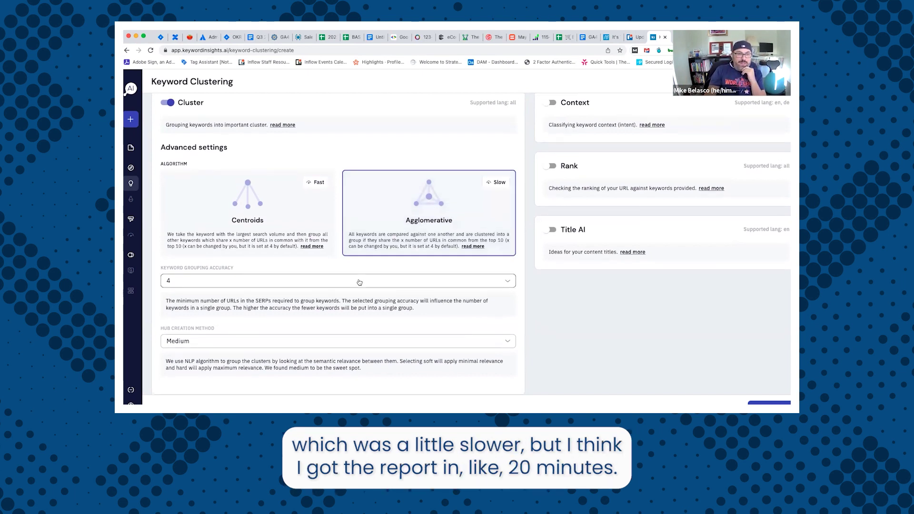
pyautogui.scroll(-1, 353, 283)
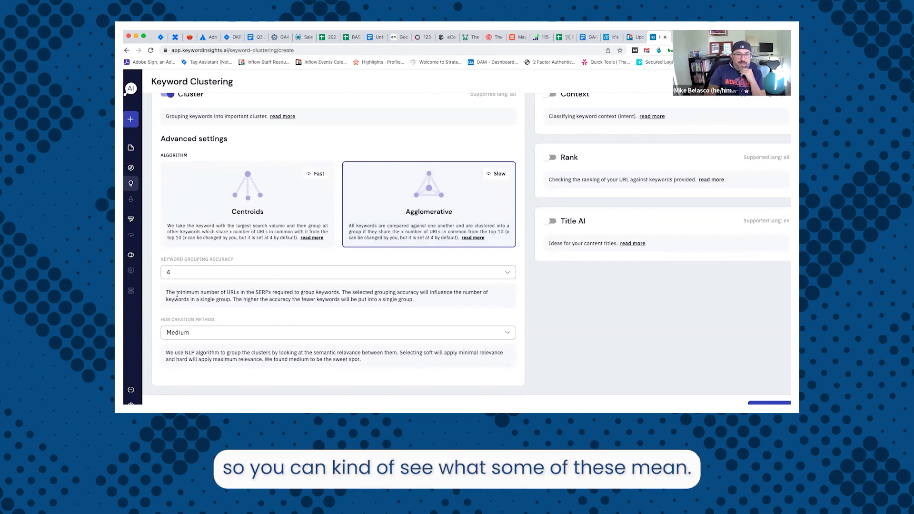
pyautogui.moveTo(166, 294); pyautogui.dragTo(457, 301)
pyautogui.scroll(5, 454, 303)
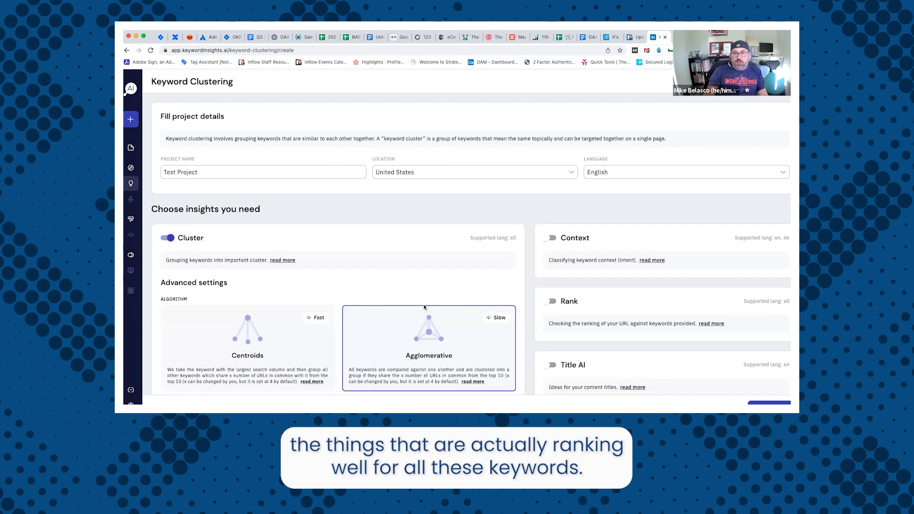
# - Turn on the Context insight and the Rank insight, revealing the Domain (URL) field
pyautogui.scroll(-2, 428, 307)
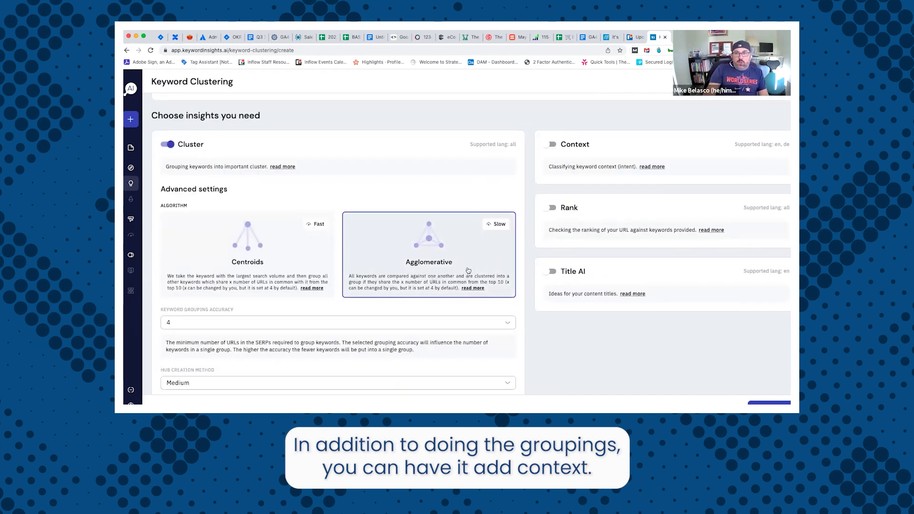
pyautogui.scroll(2, 462, 269)
pyautogui.click(551, 234)
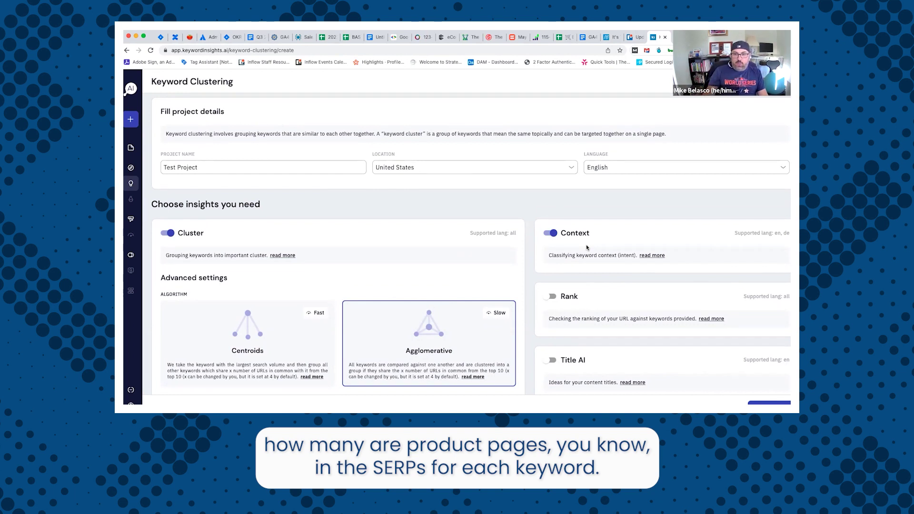
pyautogui.scroll(-2, 554, 250)
pyautogui.click(557, 247)
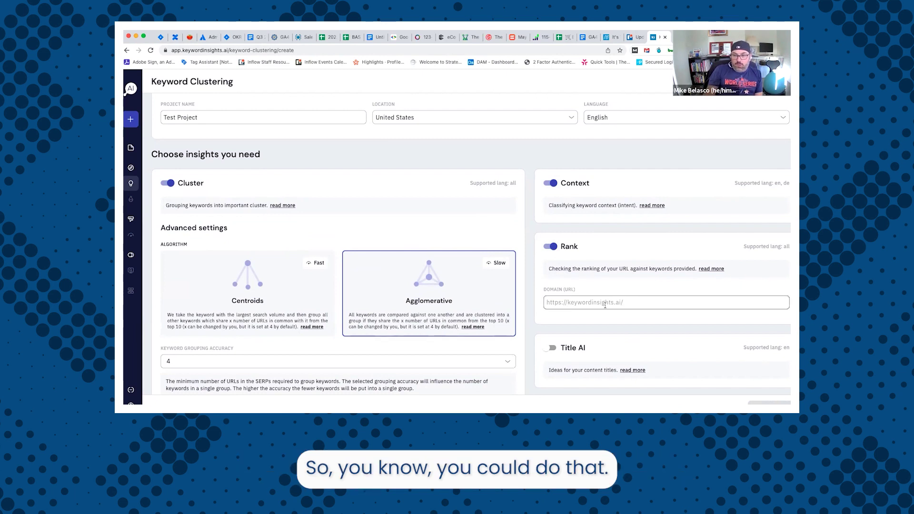
# - Scroll through the clustering insight options to confirm Cluster, Context and Rank on, Title AI off
pyautogui.scroll(-2, 579, 322)
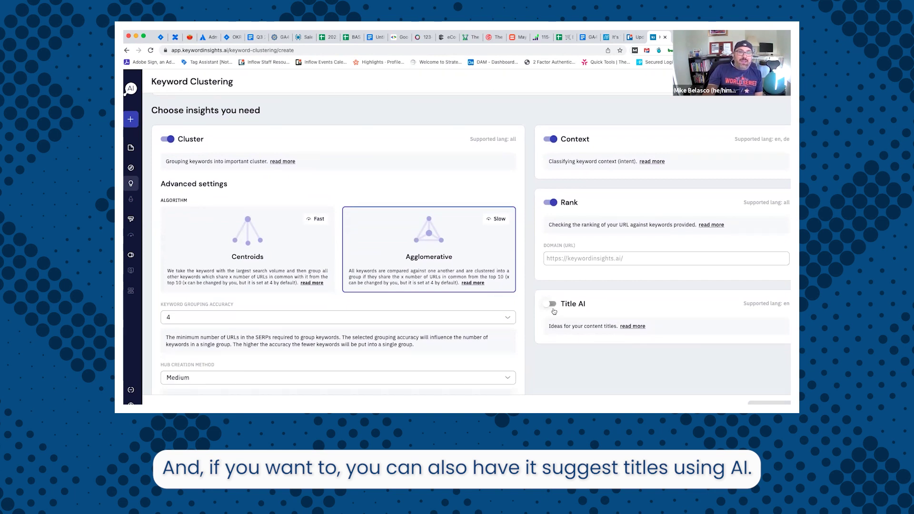
pyautogui.scroll(3, 560, 251)
pyautogui.scroll(-4, 628, 293)
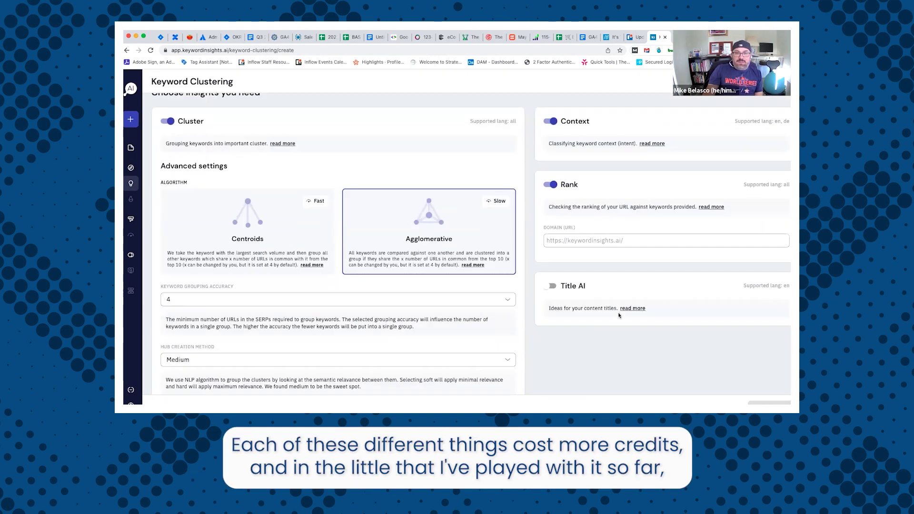
pyautogui.scroll(5, 662, 312)
pyautogui.scroll(-5, 662, 312)
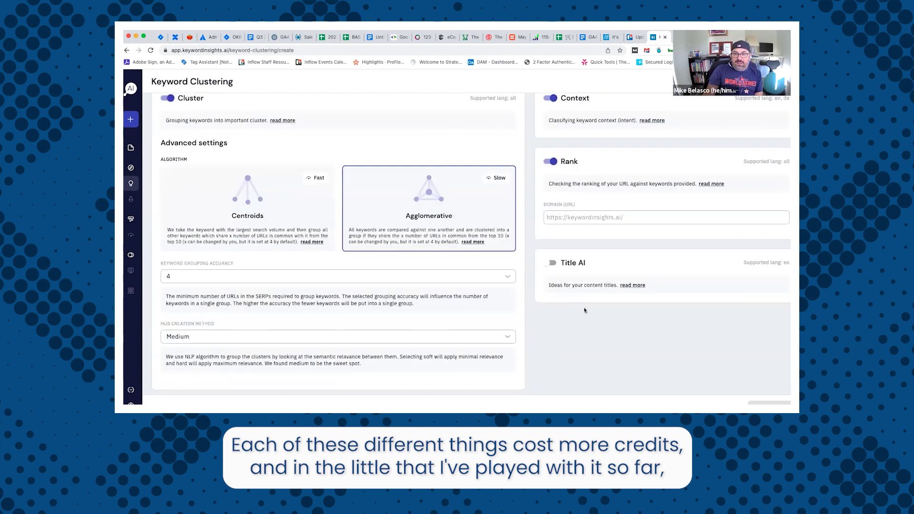
pyautogui.scroll(2, 582, 307)
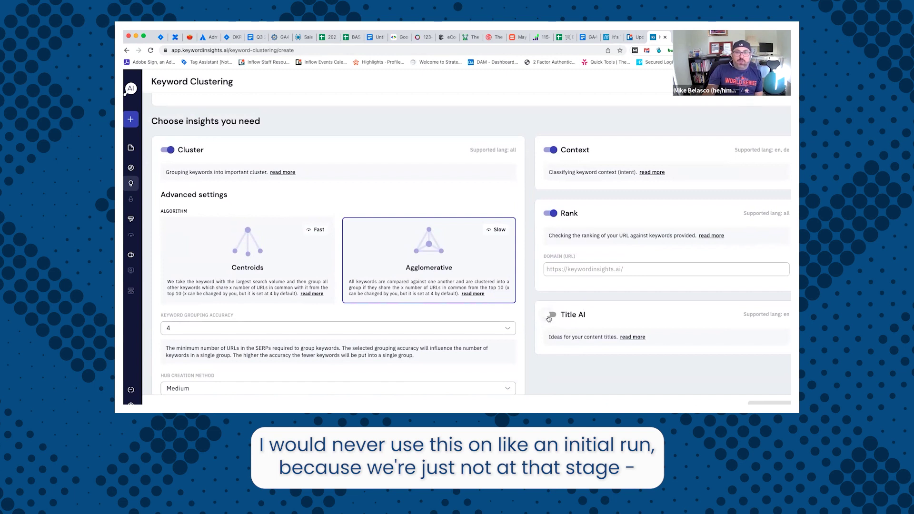
pyautogui.scroll(1, 560, 321)
pyautogui.scroll(1, 562, 323)
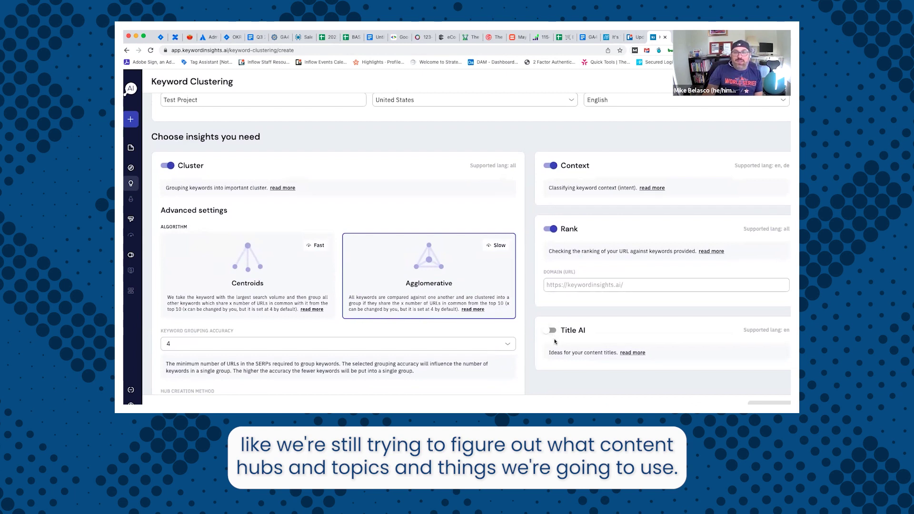
pyautogui.scroll(1, 556, 342)
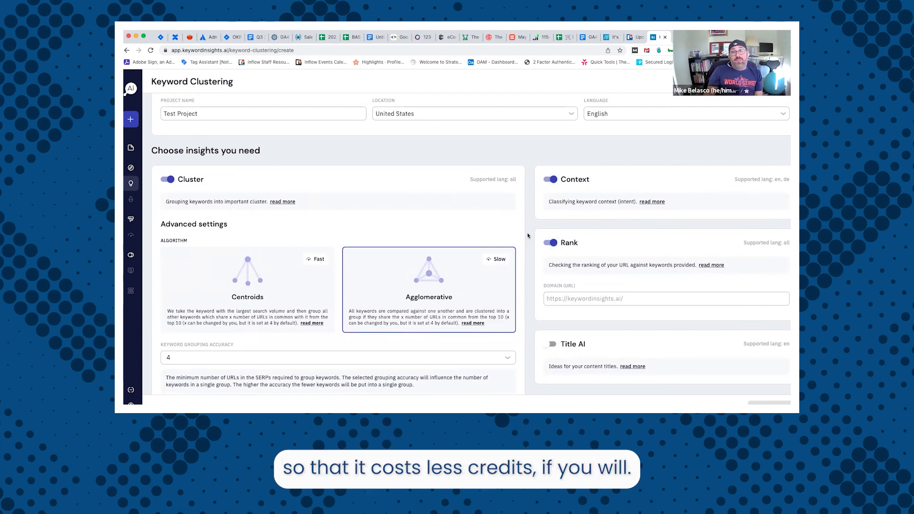
pyautogui.scroll(2, 510, 245)
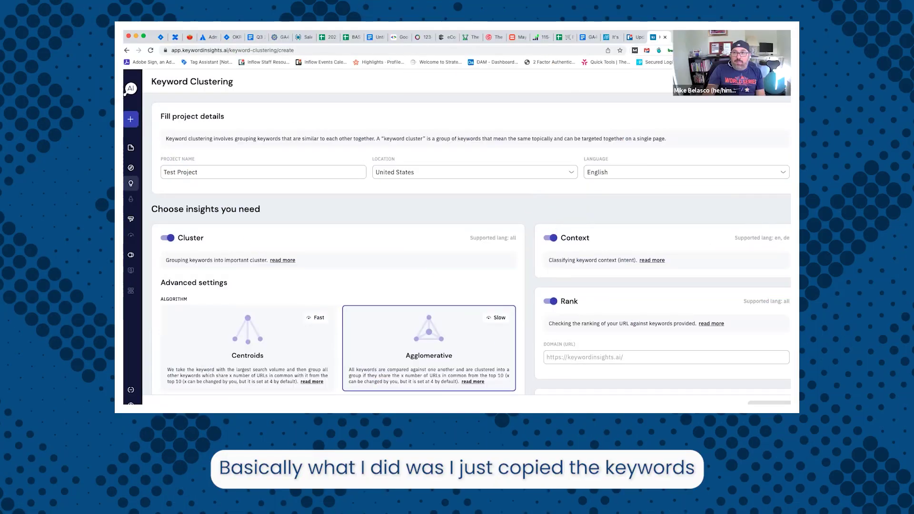
# - Switch to the keyword gap spreadsheet and select the keywords in column A
pyautogui.hotkey('ctrl', 'Tab')
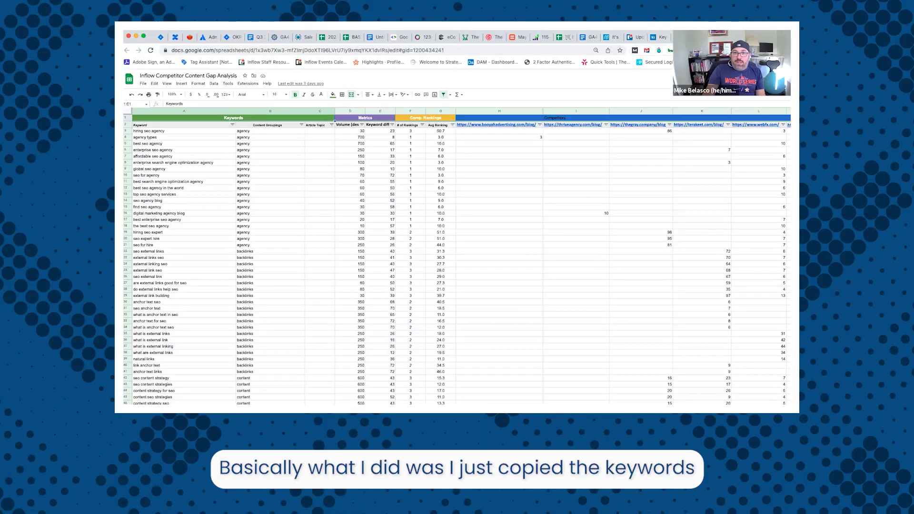
pyautogui.moveTo(167, 133); pyautogui.dragTo(200, 404)
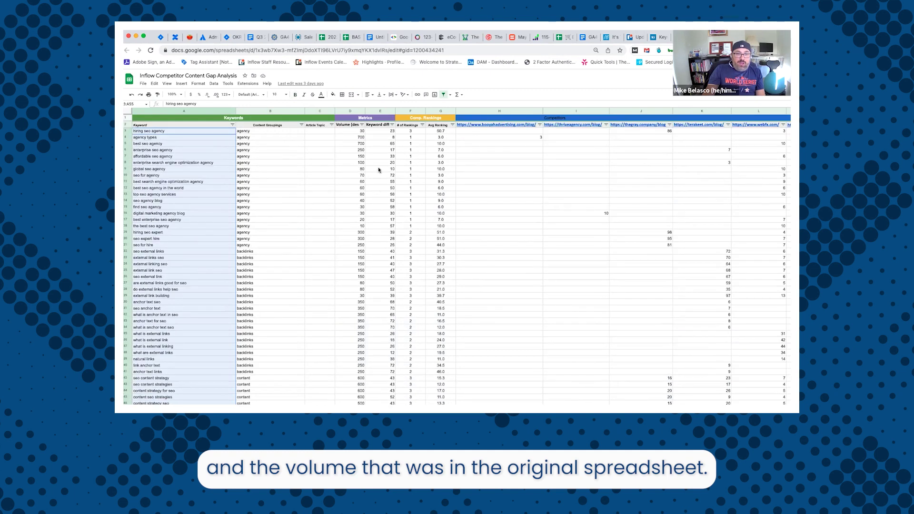
pyautogui.moveTo(495, 125)
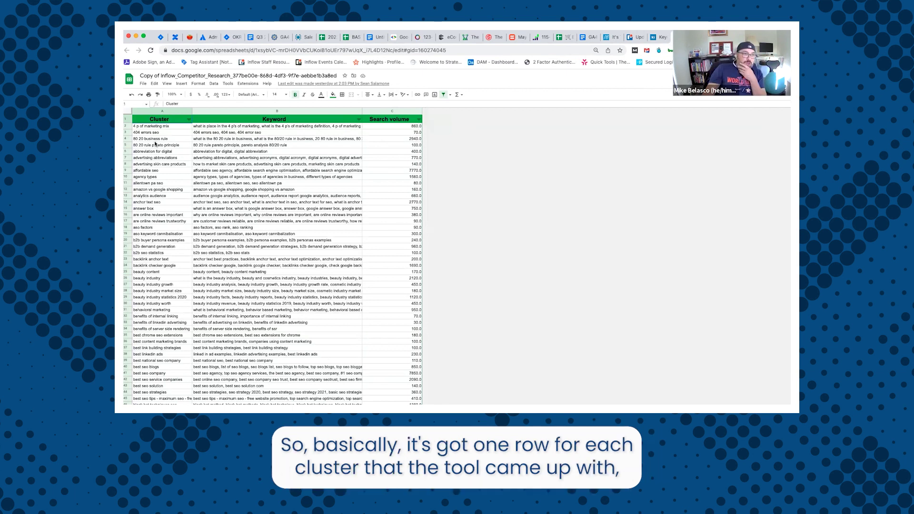
# - Read the keyword lists for the 80 20 business rule and behavioral marketing clusters, then go to the pivot tab
pyautogui.scroll(-3, 160, 164)
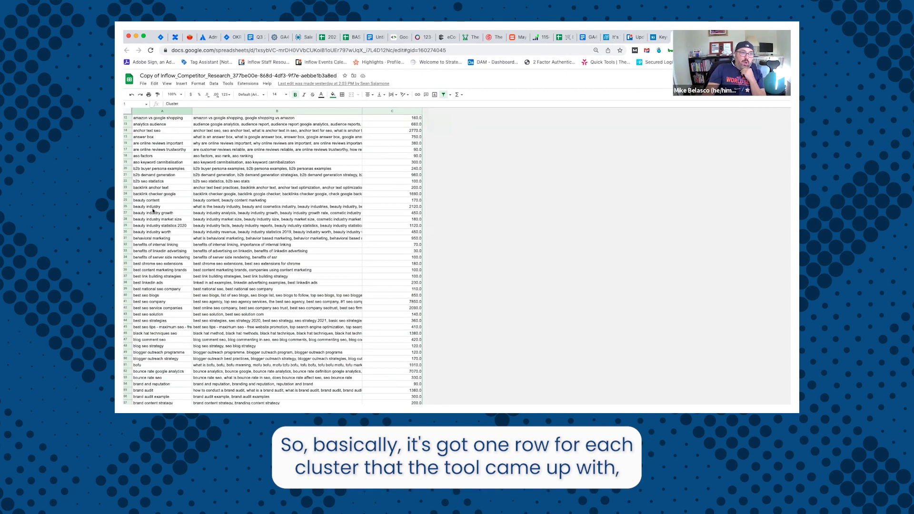
pyautogui.scroll(-10, 160, 258)
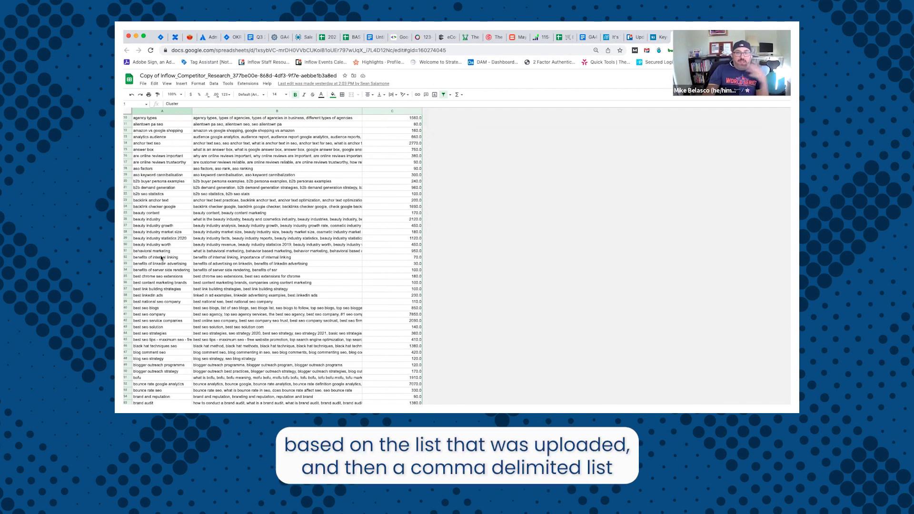
pyautogui.scroll(11, 173, 250)
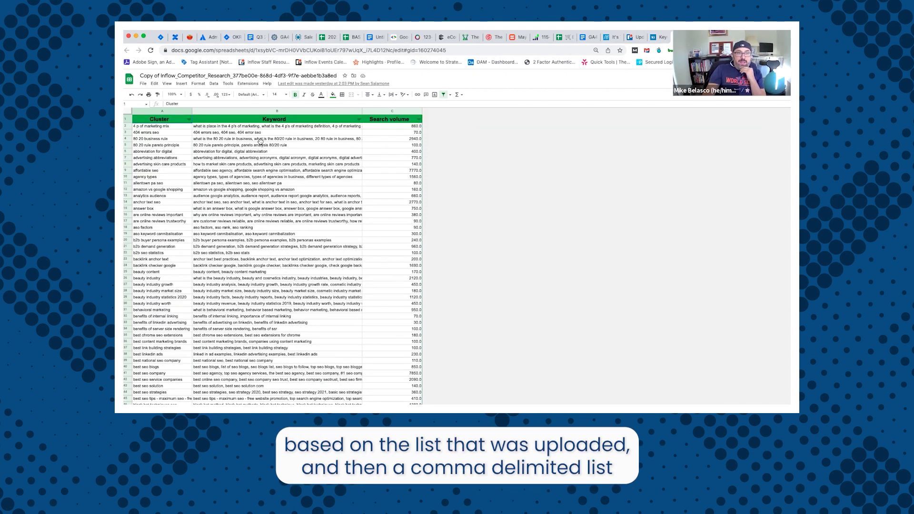
pyautogui.click(260, 140)
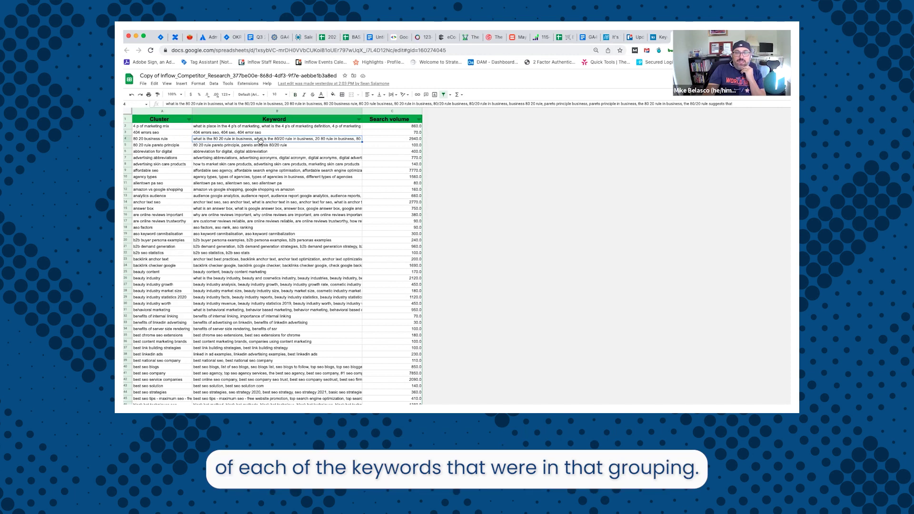
pyautogui.click(259, 310)
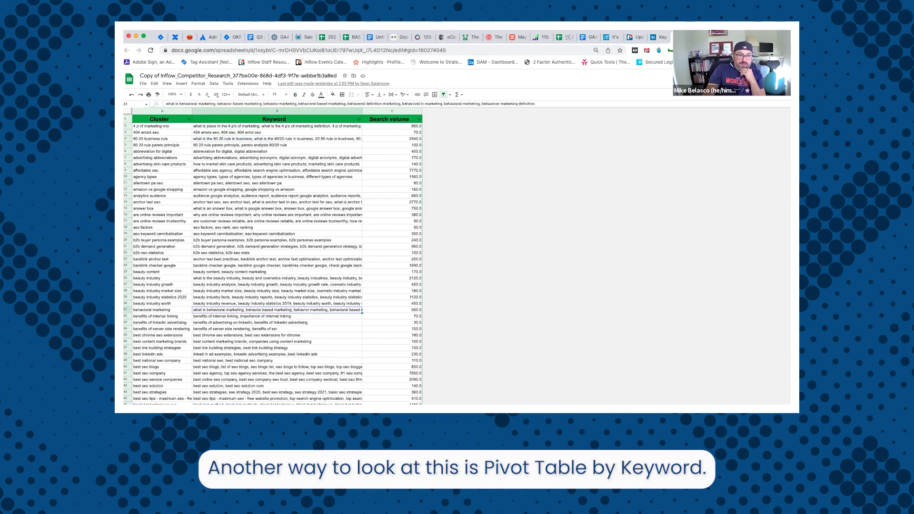
pyautogui.hotkey('alt', 'Down')
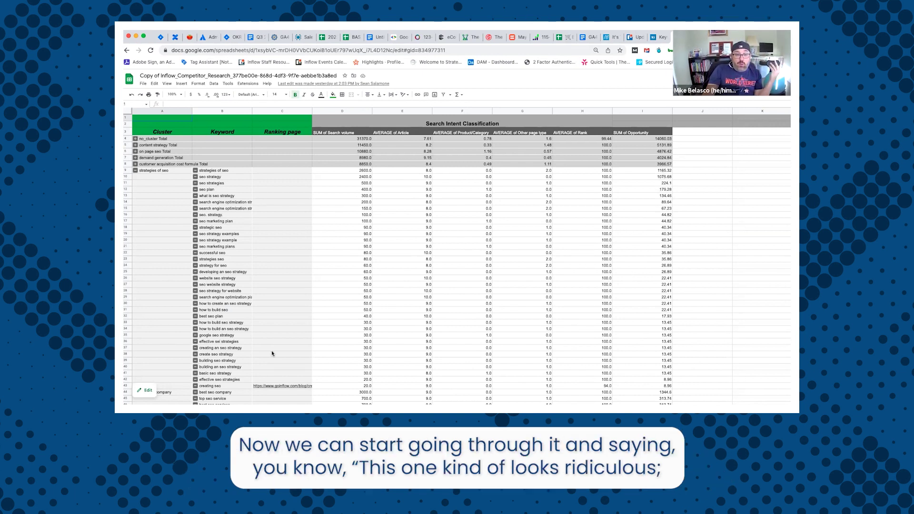
# - Scroll down the Pivot Table by Keyword tab through each cluster's keywords and opportunity scores
pyautogui.scroll(-5, 188, 232)
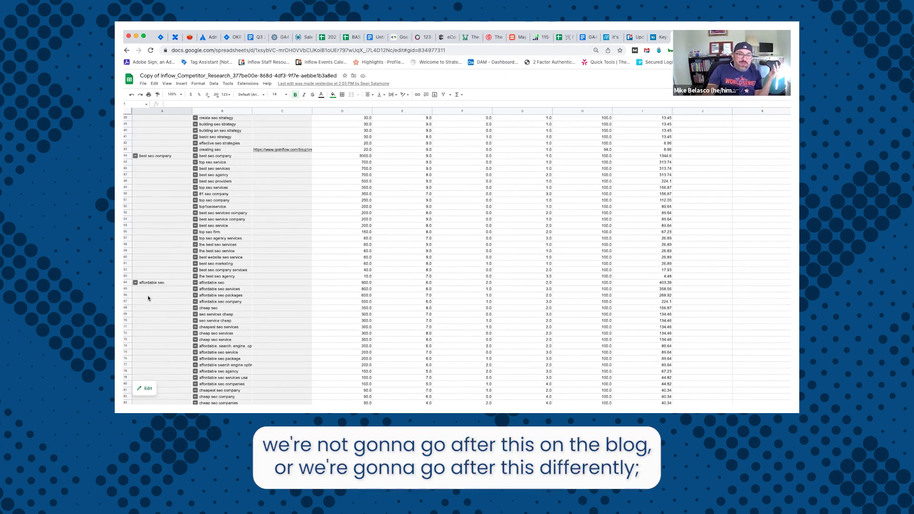
pyautogui.scroll(-1, 150, 296)
pyautogui.scroll(-8, 152, 295)
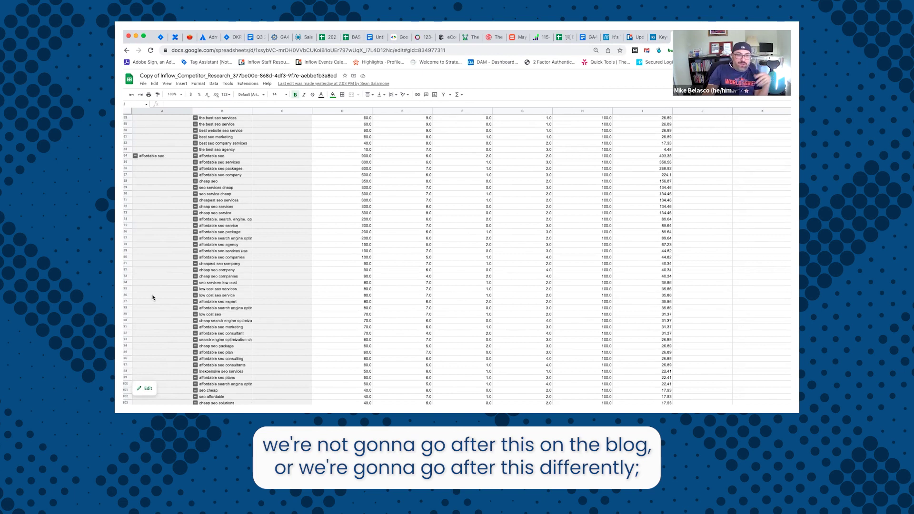
pyautogui.scroll(-6, 170, 298)
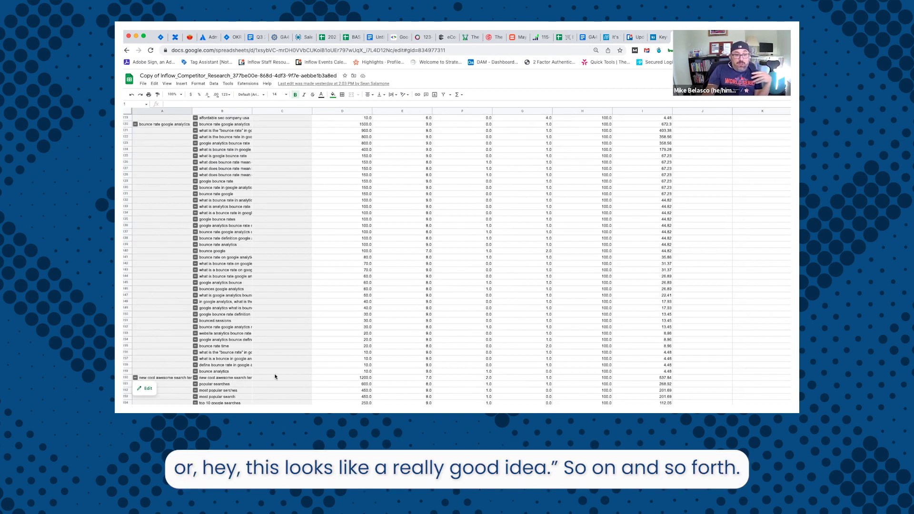
pyautogui.scroll(-3, 272, 362)
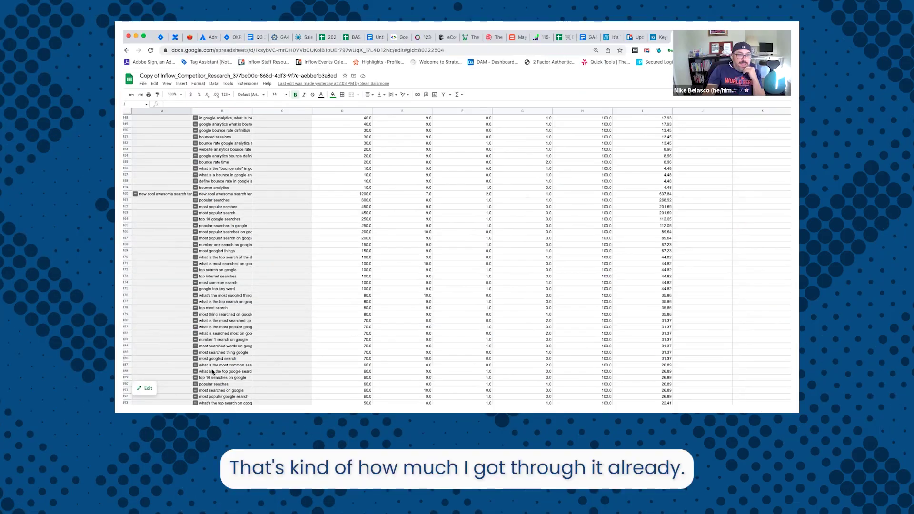
# - On the per-keyword sheet, check suggested spokes down to the seo external links spoke
pyautogui.hotkey('alt', 'Up')
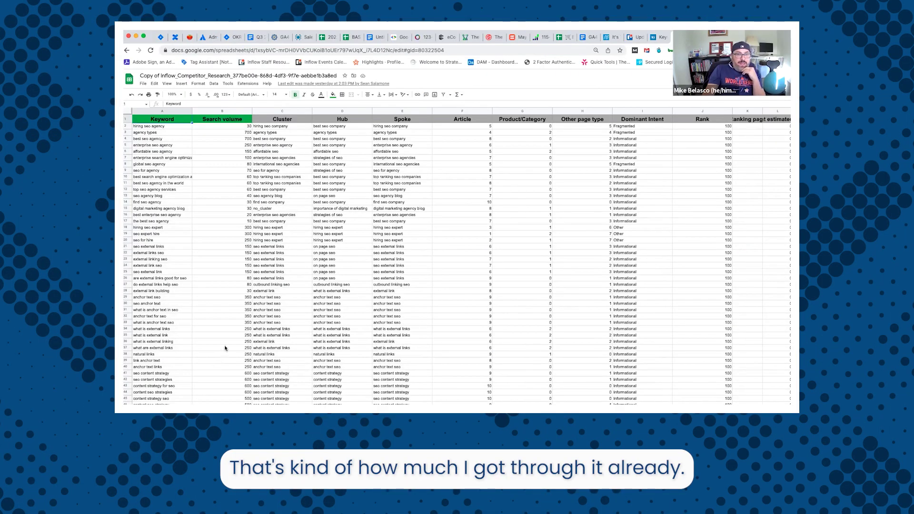
pyautogui.click(336, 176)
pyautogui.click(398, 176)
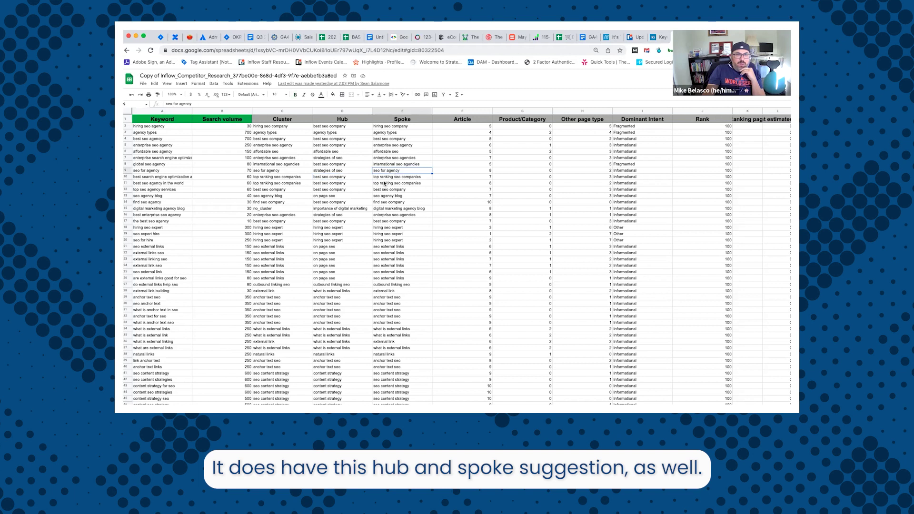
pyautogui.click(320, 241)
pyautogui.click(386, 248)
# - Check dominant intents plus article and product/category counts, ending on the external link seo keyword
pyautogui.click(636, 170)
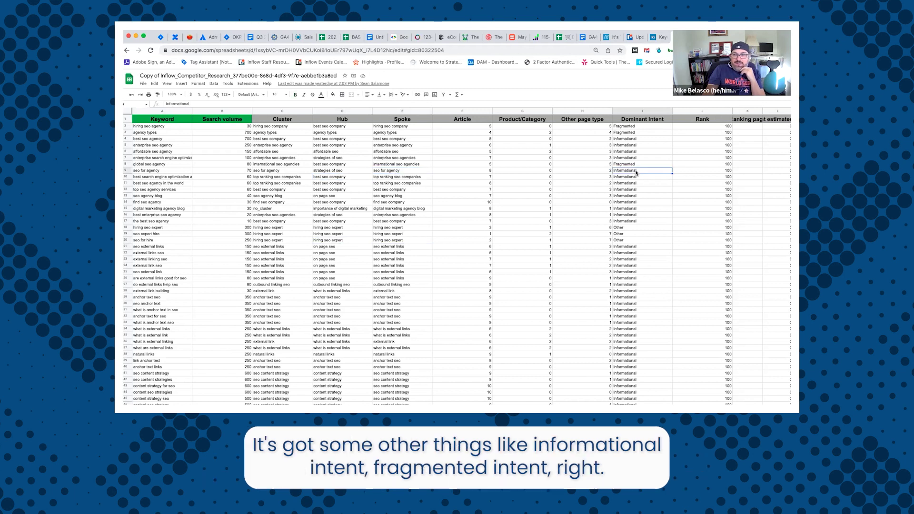
pyautogui.click(637, 145)
pyautogui.click(634, 127)
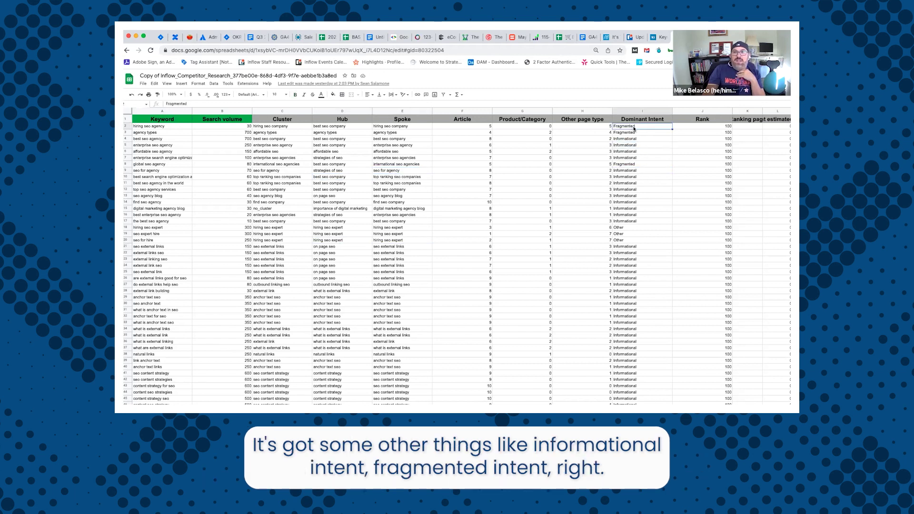
pyautogui.click(488, 127)
pyautogui.click(531, 131)
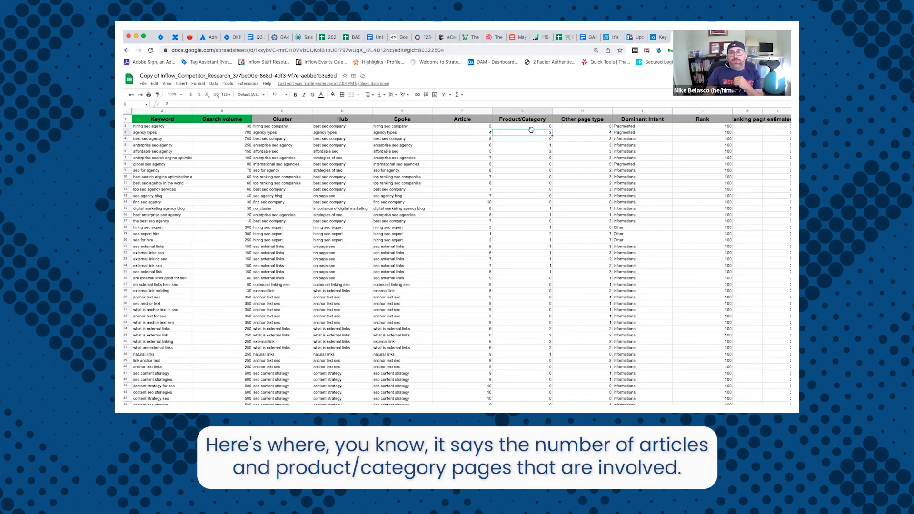
pyautogui.click(655, 265)
pyautogui.click(748, 266)
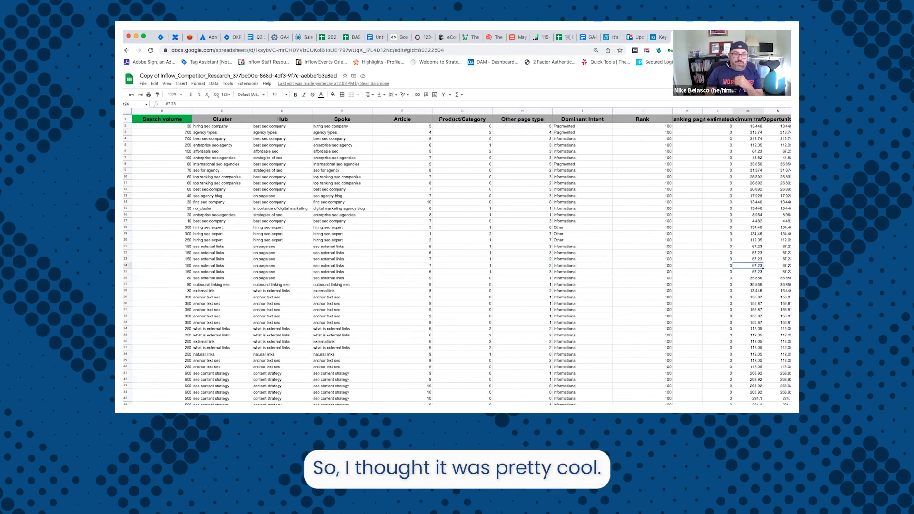
pyautogui.click(162, 266)
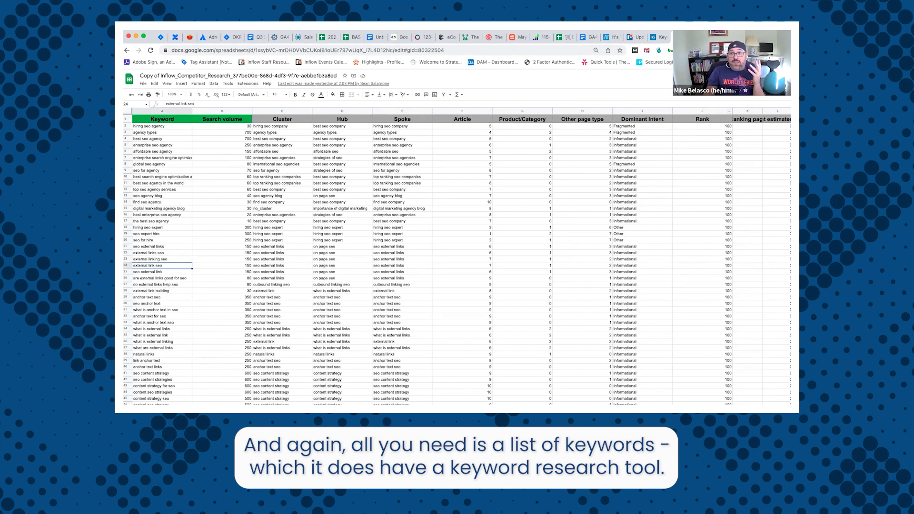
# - Back in Keyword Insights, open the Content Brief tool from the left sidebar
pyautogui.click(659, 37)
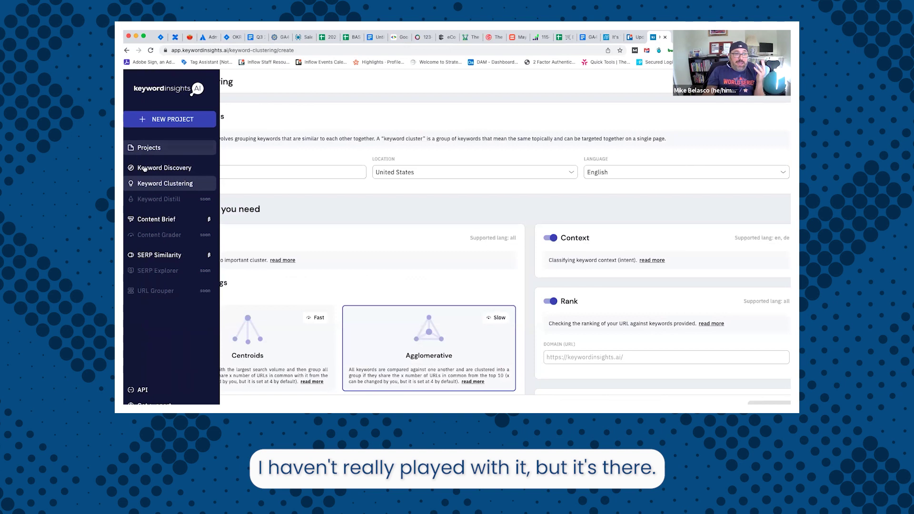
pyautogui.click(144, 168)
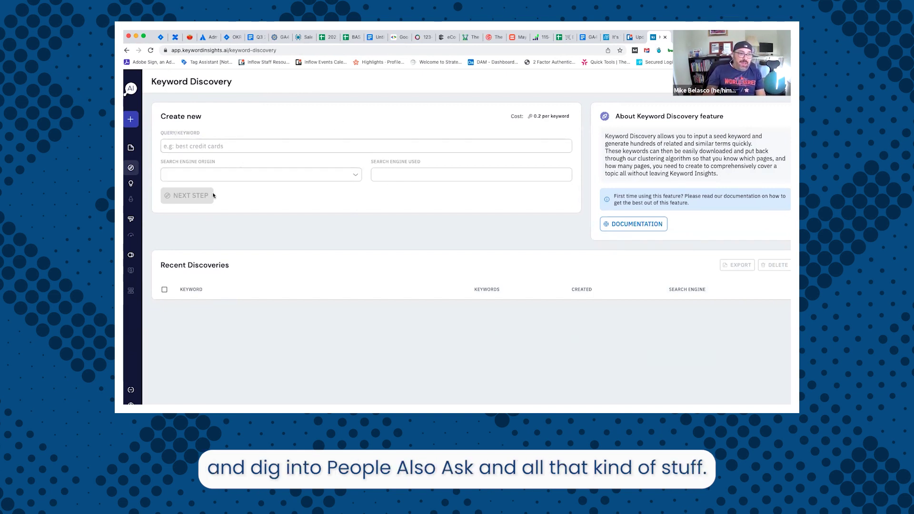
pyautogui.moveTo(131, 184)
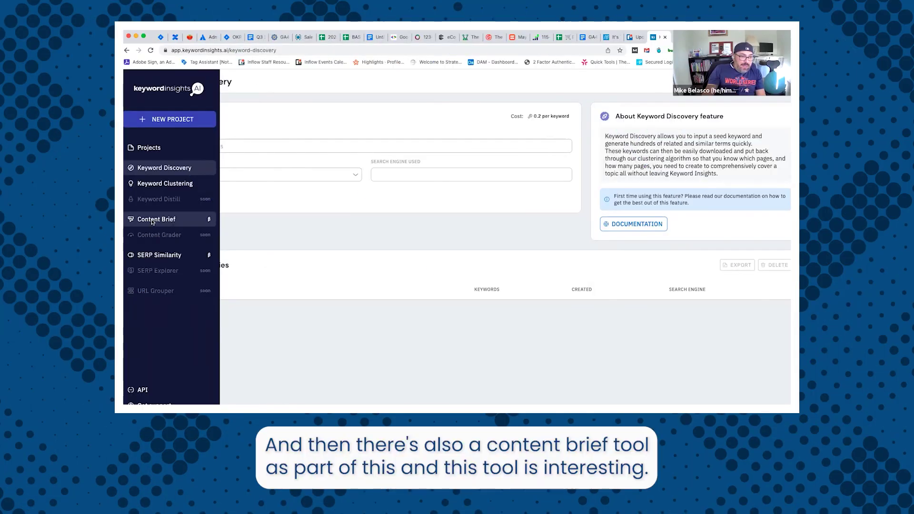
pyautogui.click(152, 220)
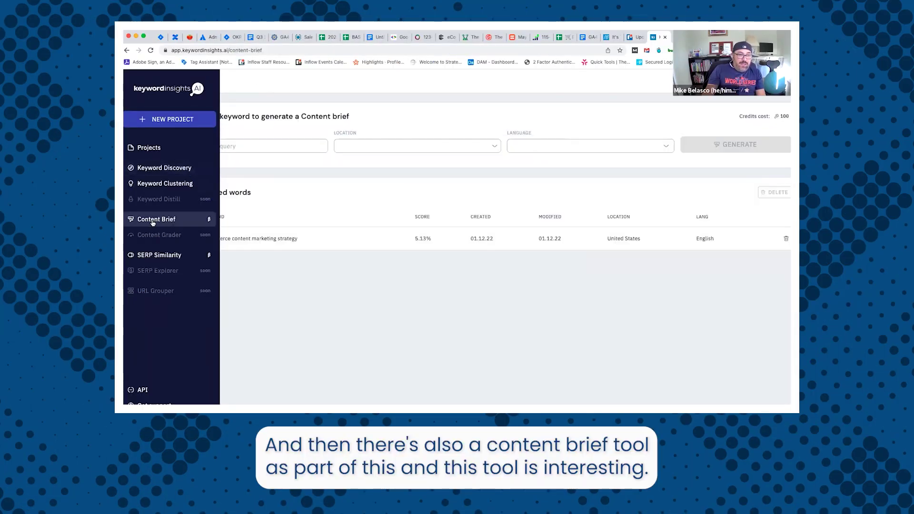
# - Open the ecommerce content marketing strategy brief and scroll through the competing SERP outlines
pyautogui.click(274, 239)
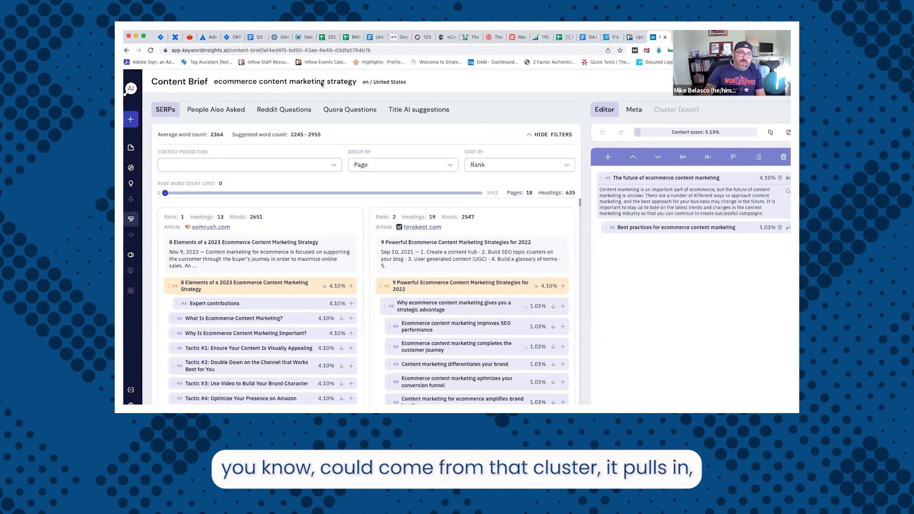
pyautogui.scroll(-1, 337, 220)
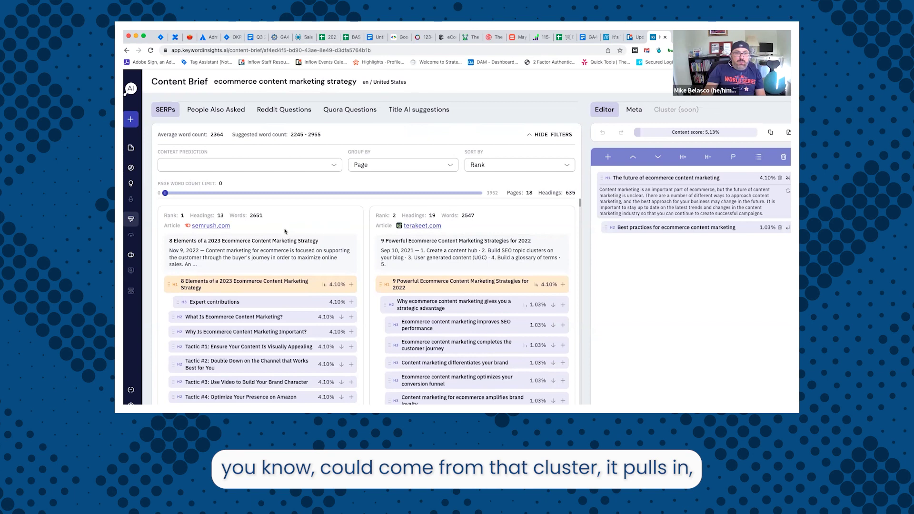
pyautogui.scroll(-1, 285, 232)
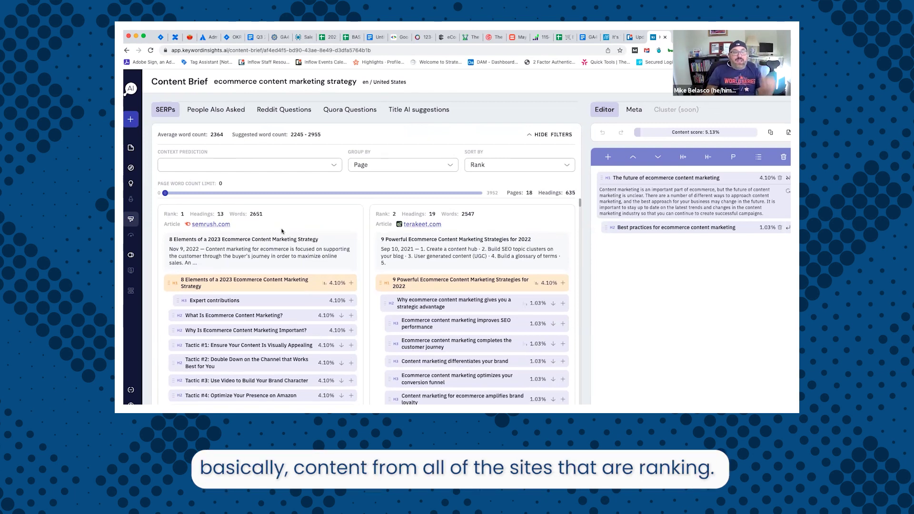
pyautogui.scroll(-3, 347, 226)
pyautogui.scroll(3, 381, 228)
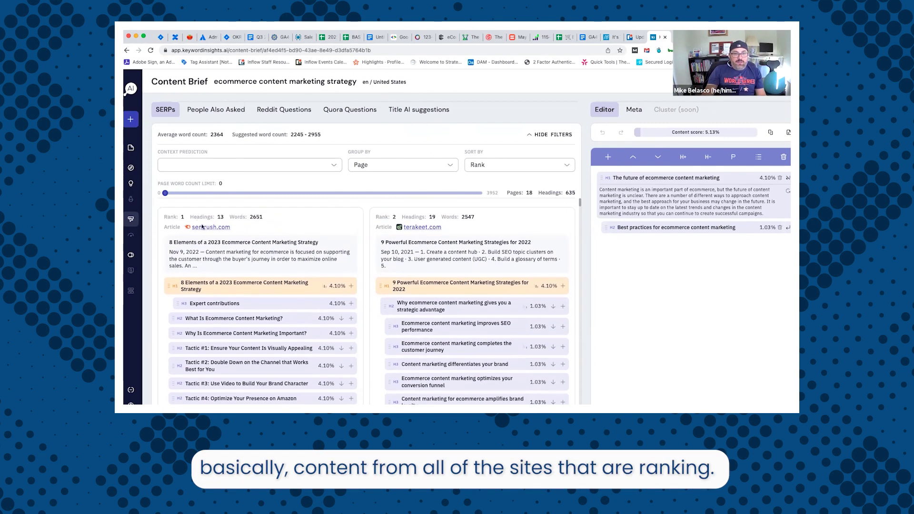
pyautogui.scroll(-5, 241, 251)
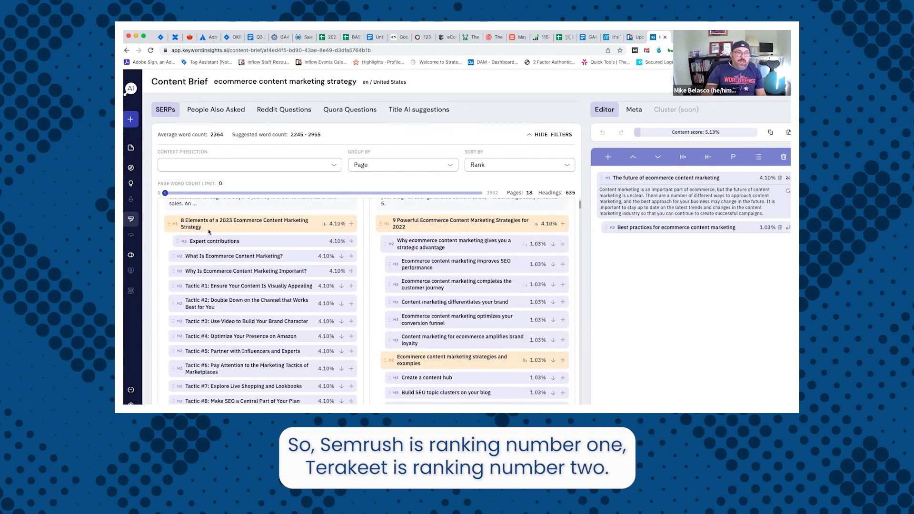
# - Expand Tactic #3 in the semrush.com outline to read its video subpoints
pyautogui.click(341, 322)
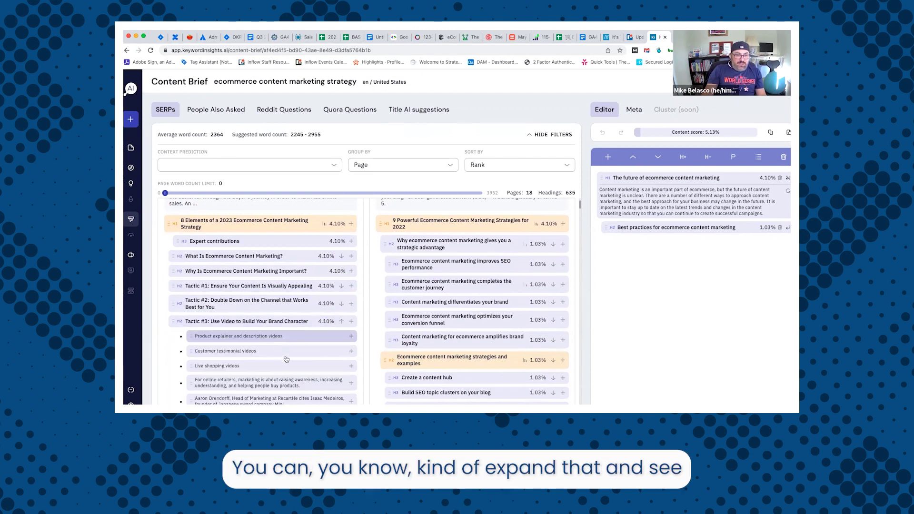
pyautogui.scroll(-2, 283, 360)
pyautogui.scroll(-3, 283, 360)
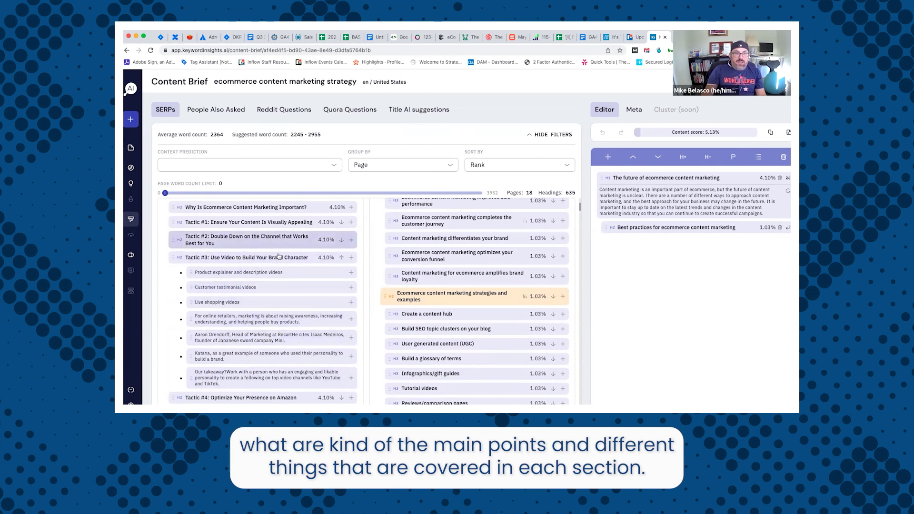
pyautogui.scroll(6, 277, 283)
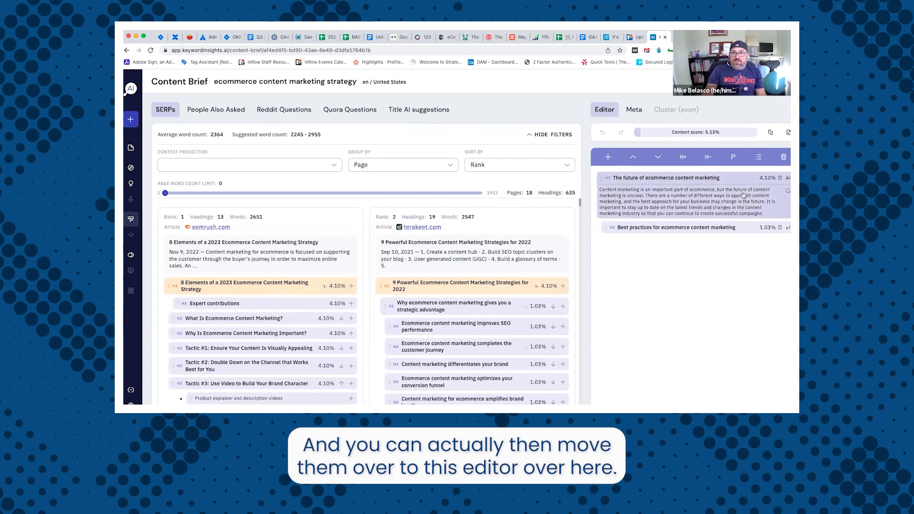
# - Add the 'Why ecommerce content marketing…' H2 under Best practices and AI-generate a paragraph beneath it
pyautogui.moveTo(467, 307); pyautogui.dragTo(687, 222)
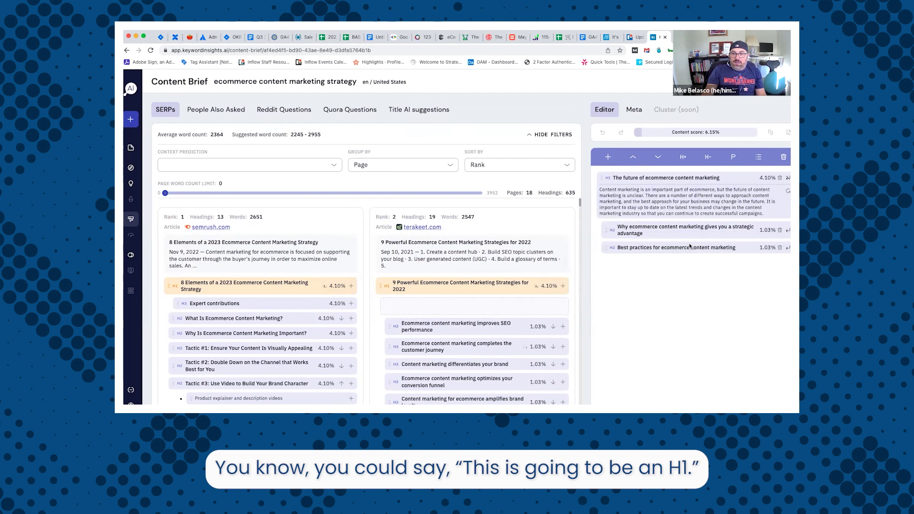
pyautogui.moveTo(665, 249); pyautogui.dragTo(665, 229)
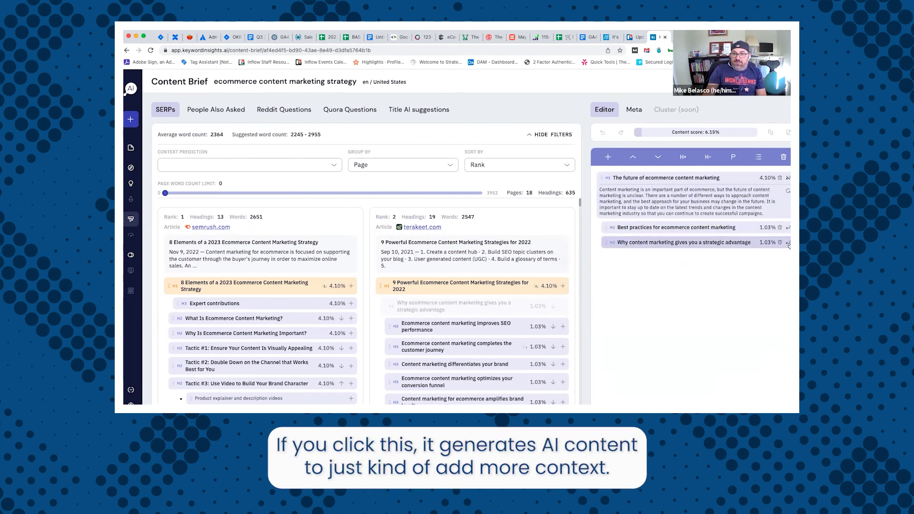
pyautogui.click(789, 244)
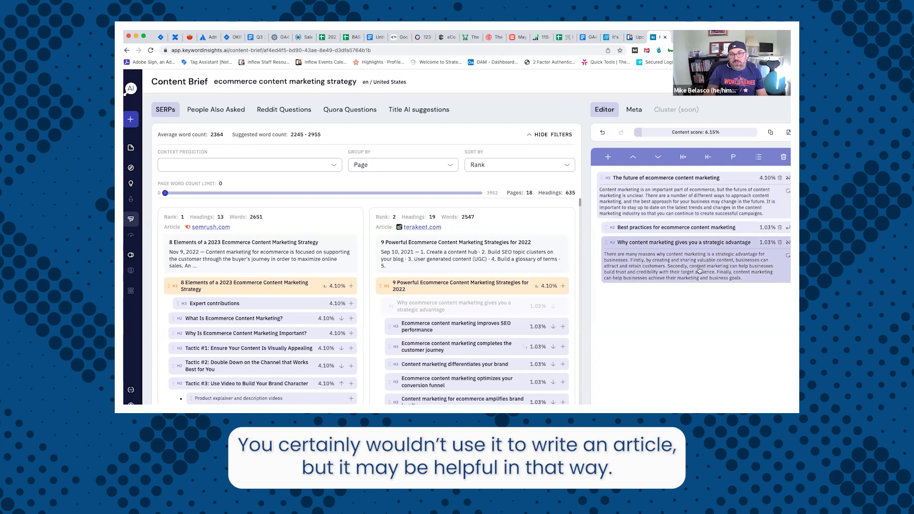
pyautogui.scroll(-3, 657, 326)
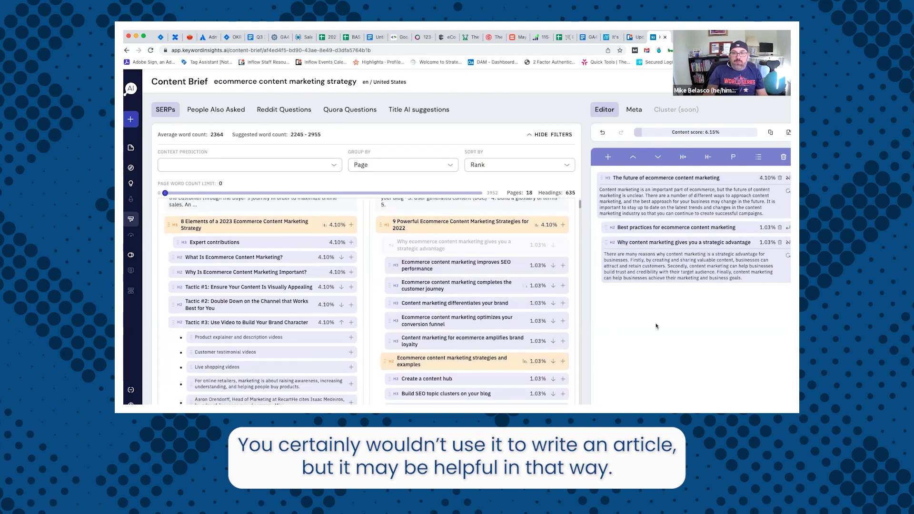
# - Browse People Also Asked and Reddit questions, then show Title AI suggestions led by 'Ecommerce content marketing tips'
pyautogui.click(212, 112)
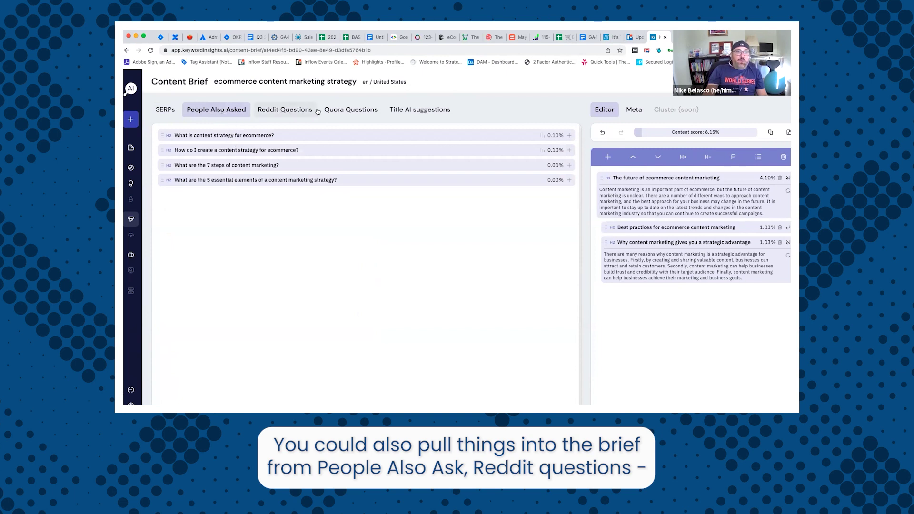
pyautogui.click(288, 110)
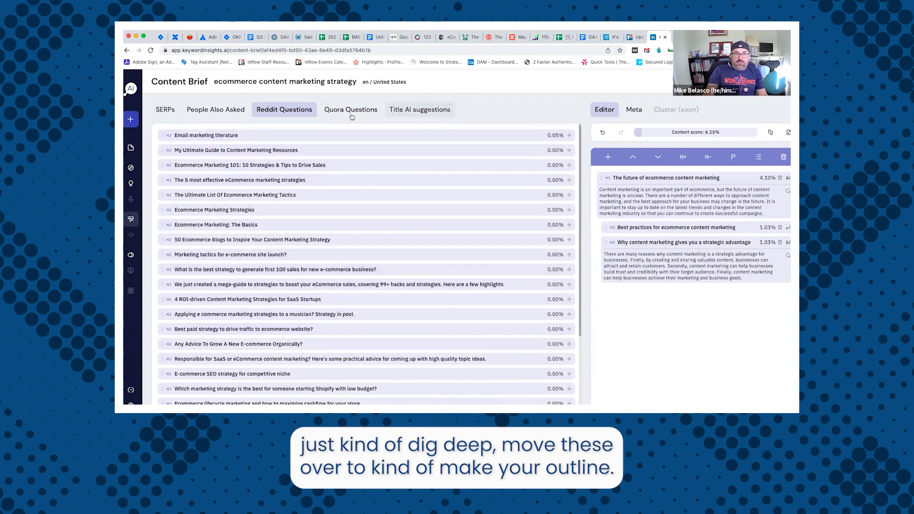
pyautogui.click(409, 111)
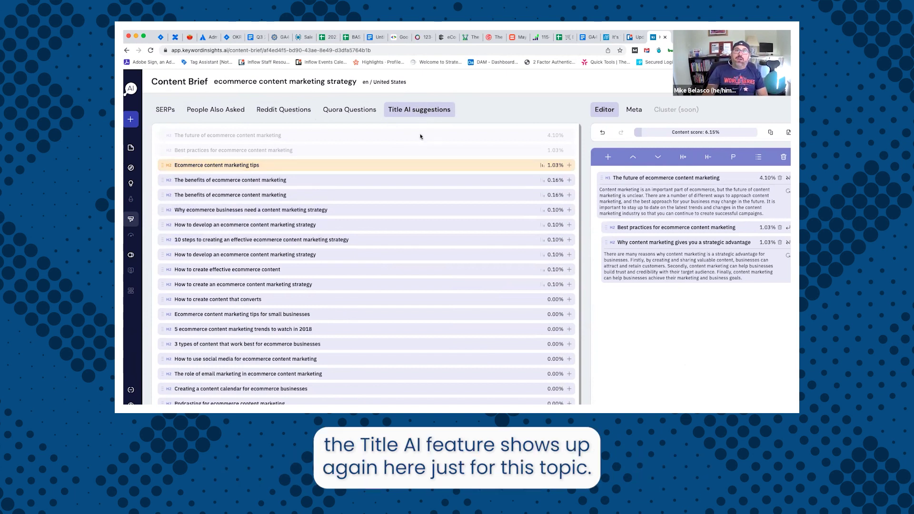
pyautogui.scroll(-1, 430, 210)
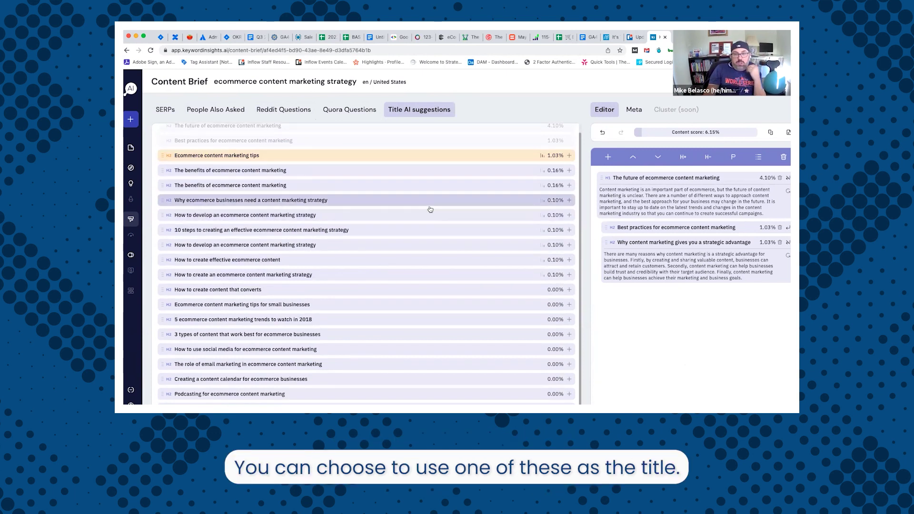
pyautogui.scroll(1, 490, 210)
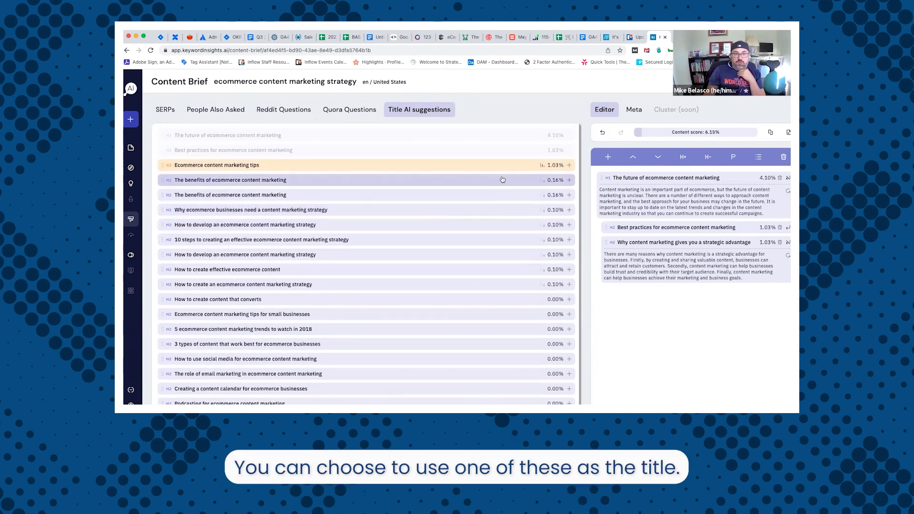
# - Show the brief's empty Meta title and description fields, dismissing the export options without exporting
pyautogui.click(641, 109)
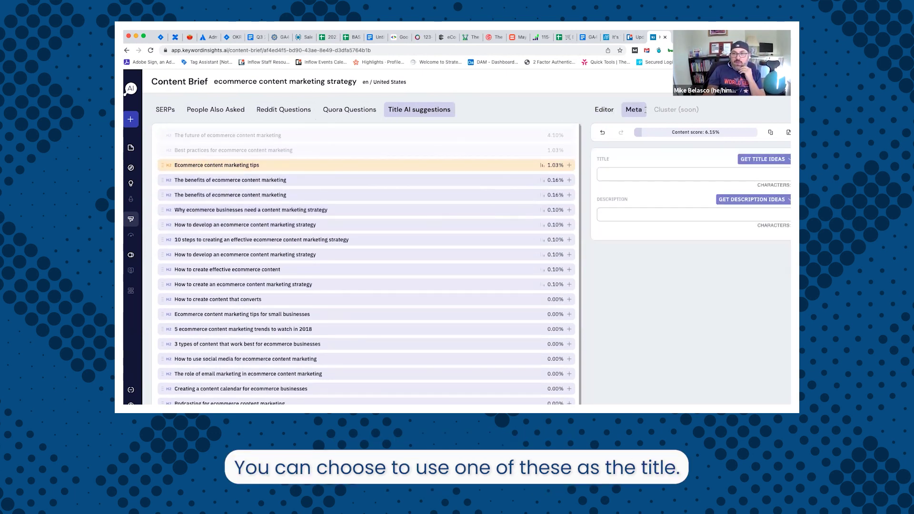
pyautogui.click(789, 133)
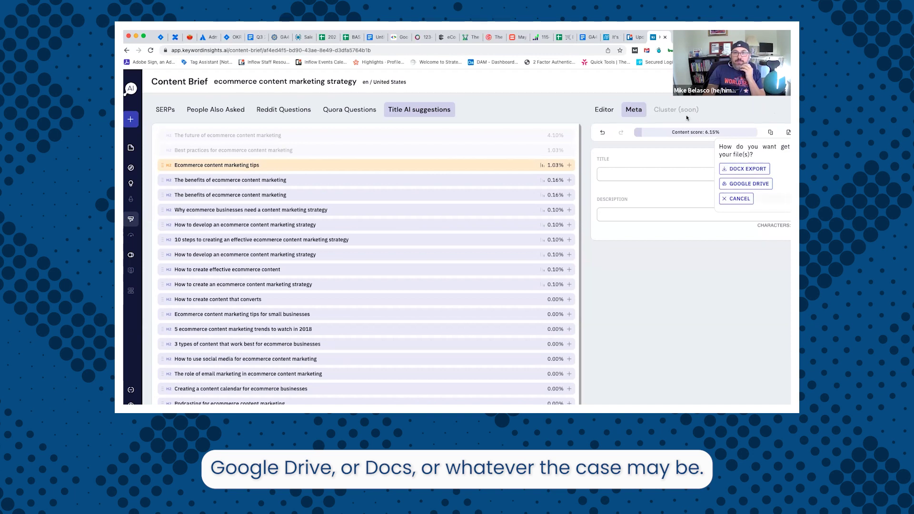
pyautogui.click(475, 167)
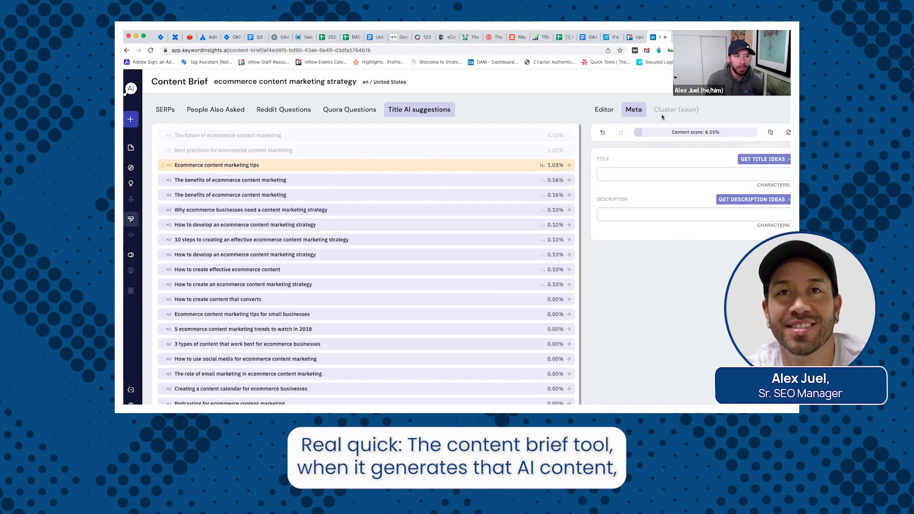
# - Return to the Editor outline with the AI paragraphs under the future-of-ecommerce and strategic-advantage headings
pyautogui.click(604, 109)
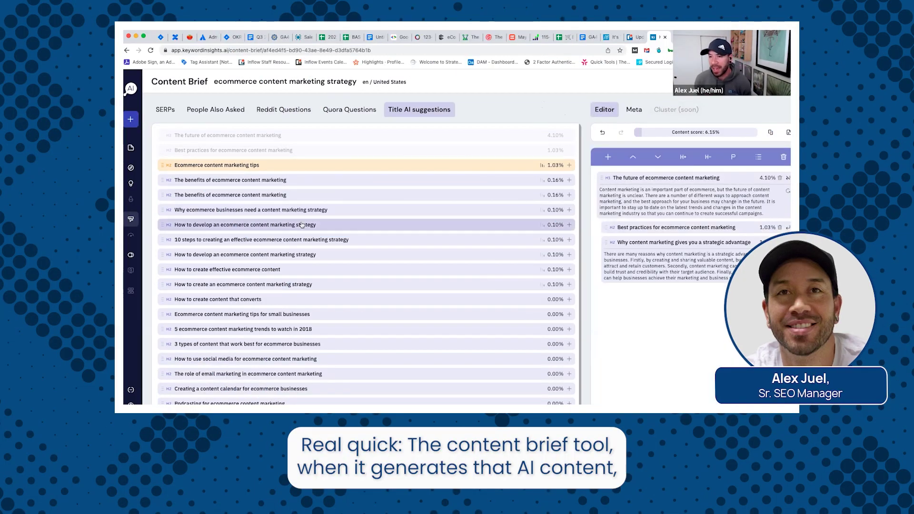